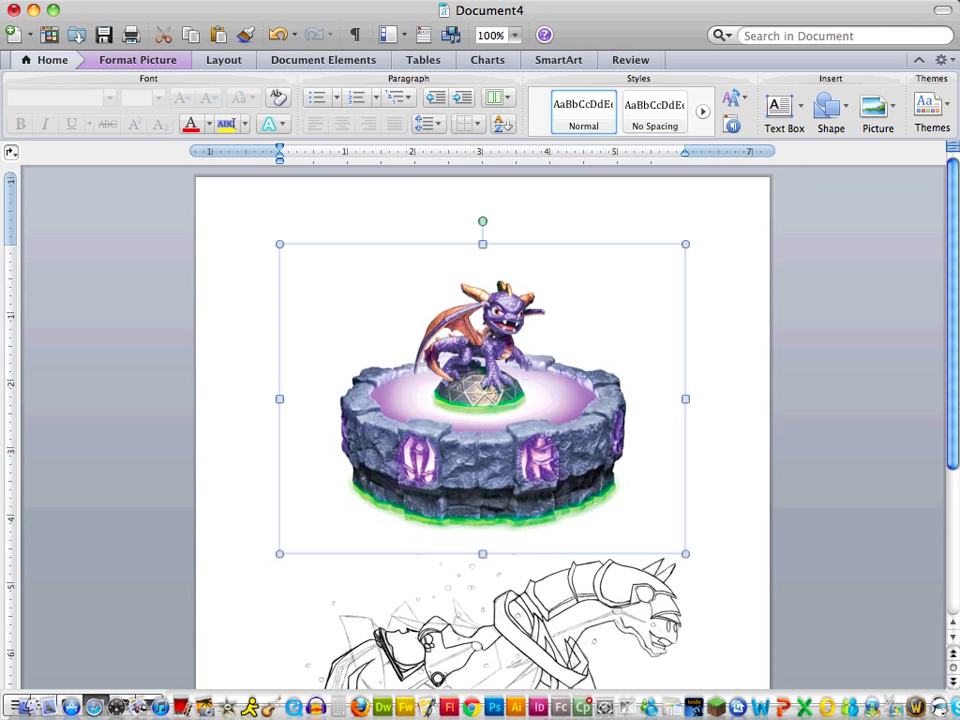
# - Set the Spyro picture to tight text wrapping and move it below the horse sketch
pyautogui.moveTo(950, 313)
pyautogui.mouseDown()
pyautogui.moveTo(955, 468)
pyautogui.moveTo(952, 165)
pyautogui.mouseUp()
pyautogui.click(146, 62)
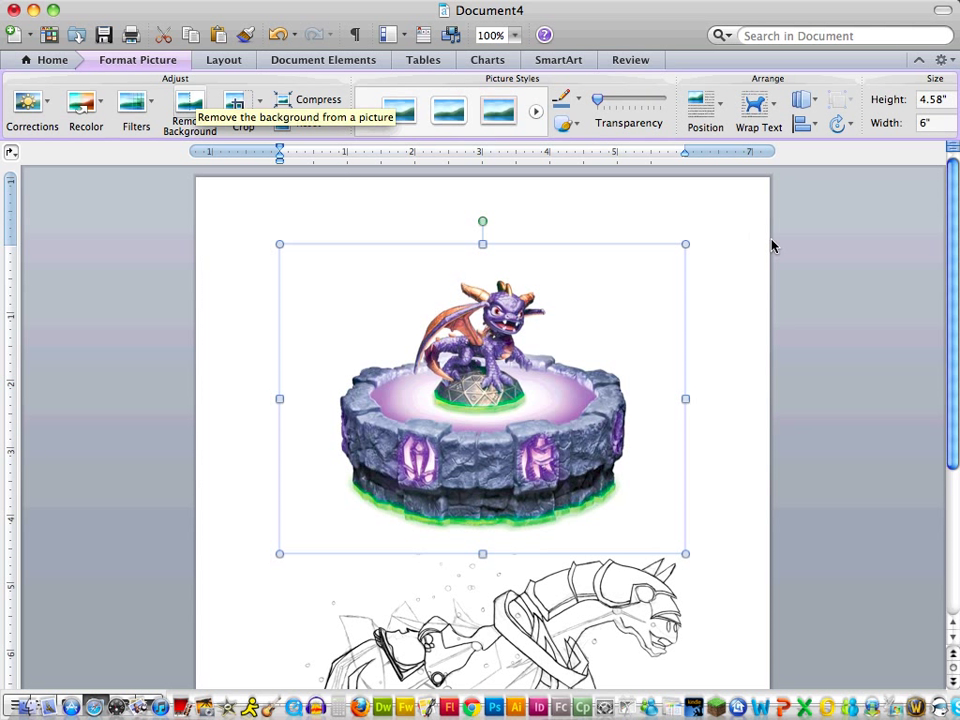
pyautogui.click(760, 115)
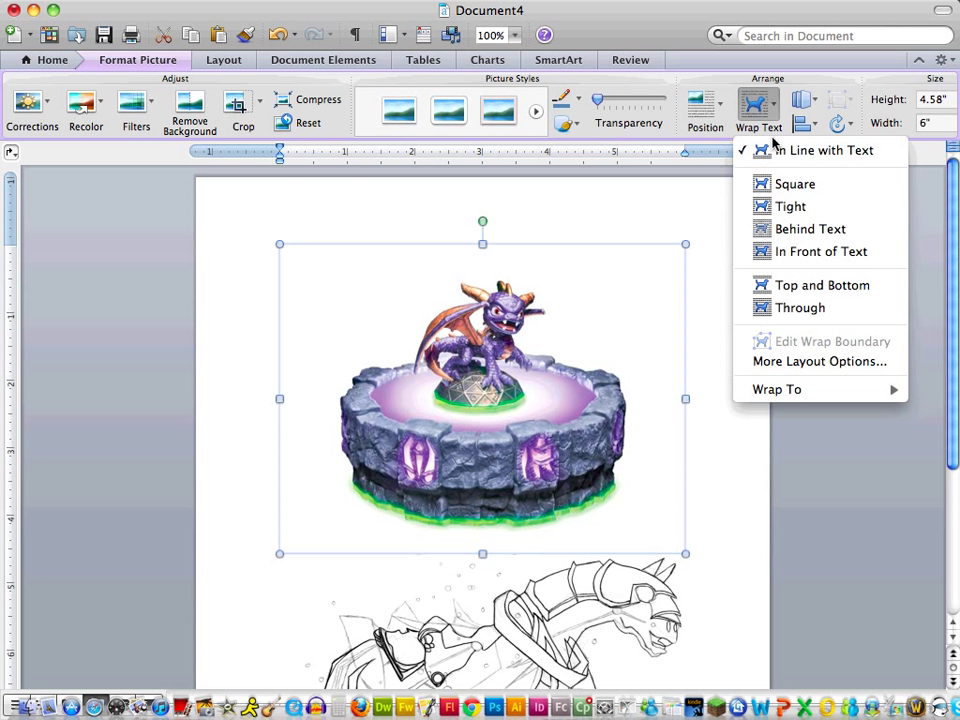
pyautogui.click(780, 210)
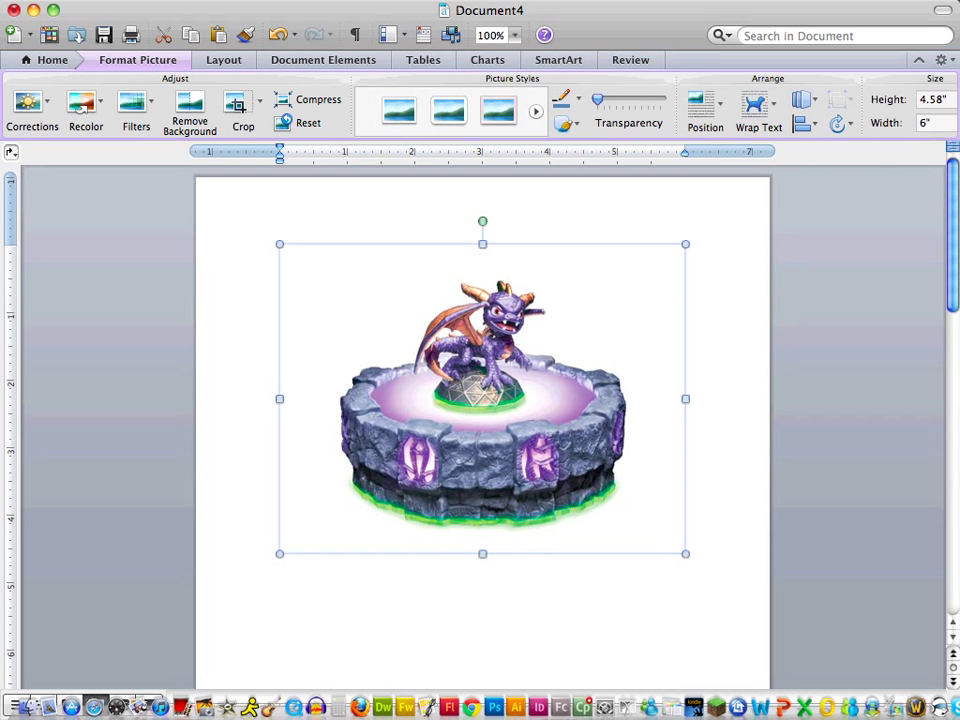
pyautogui.moveTo(951, 210); pyautogui.dragTo(955, 252)
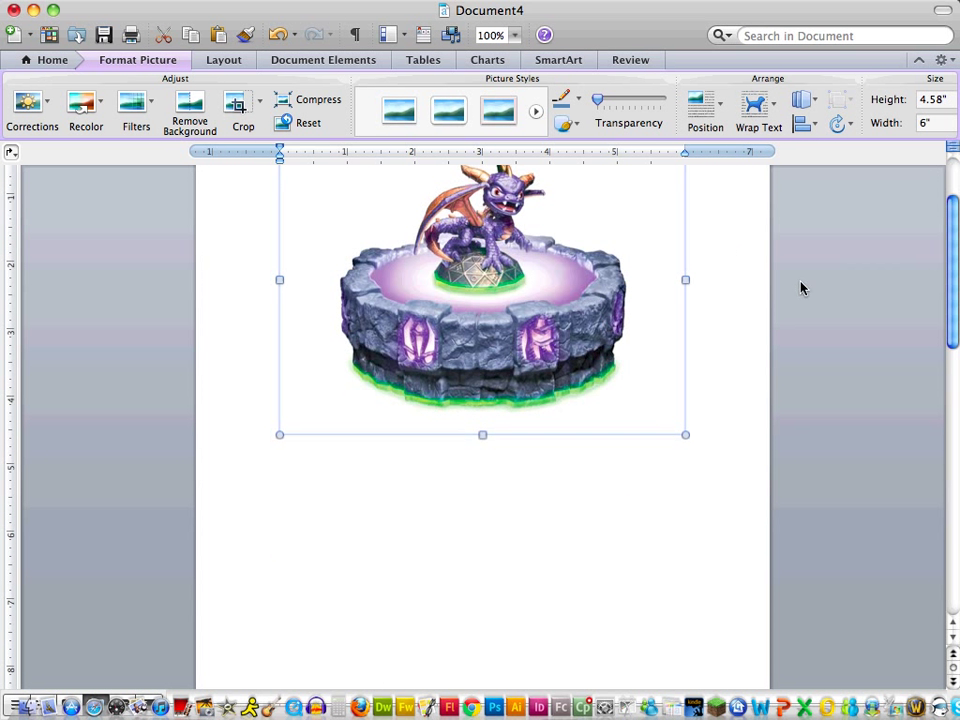
pyautogui.moveTo(530, 270)
pyautogui.mouseDown()
pyautogui.moveTo(514, 478)
pyautogui.moveTo(522, 583)
pyautogui.mouseUp()
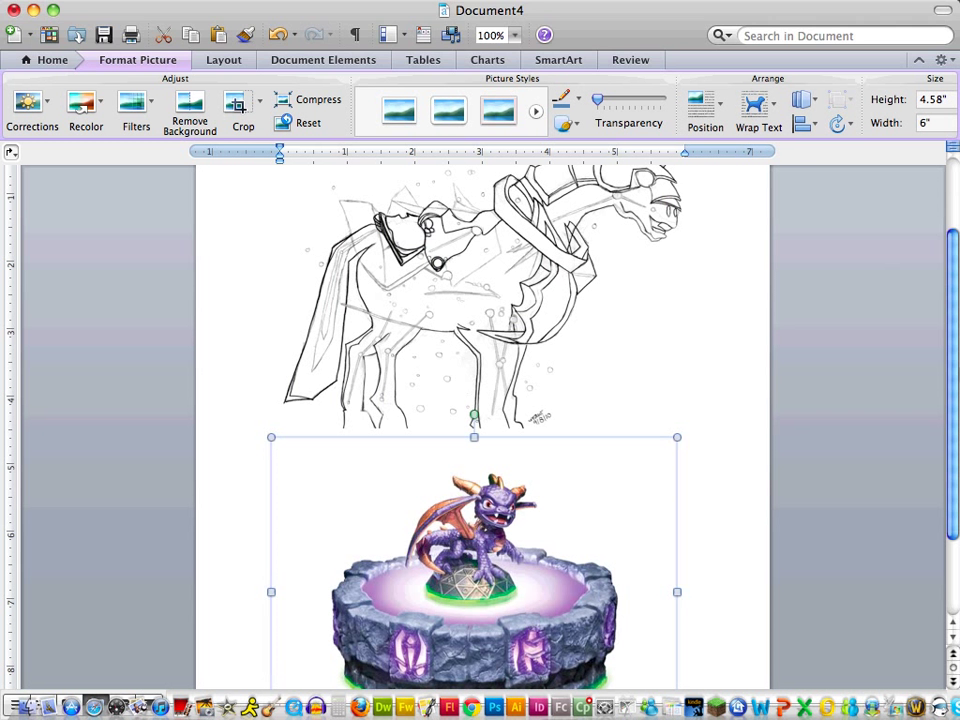
# - Give the horse sketch tight wrapping, shrink it to 2.56 by 3.58 inches, and move it right
pyautogui.click(650, 289)
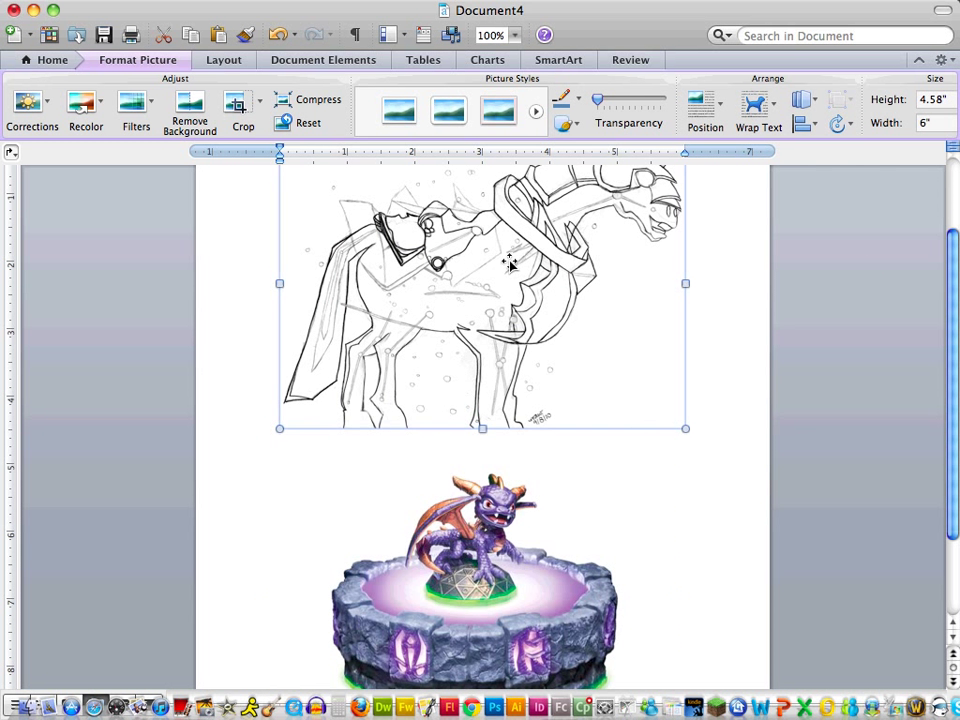
pyautogui.click(778, 112)
pyautogui.click(793, 208)
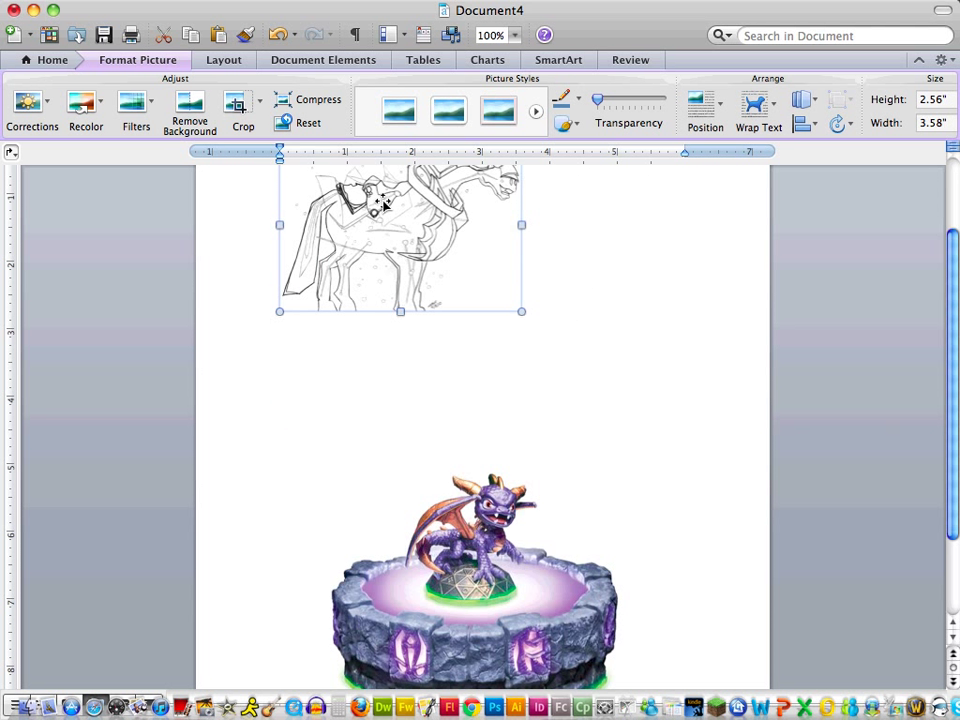
pyautogui.moveTo(420, 230)
pyautogui.mouseDown()
pyautogui.moveTo(681, 460)
pyautogui.moveTo(666, 405)
pyautogui.mouseUp()
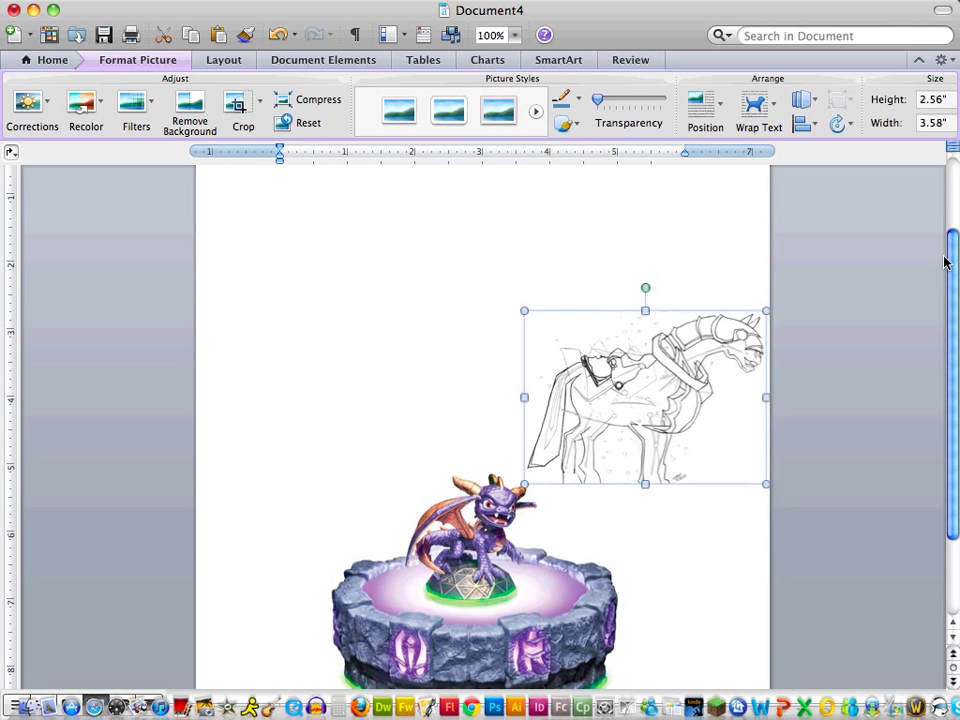
pyautogui.scroll(3, 955, 183)
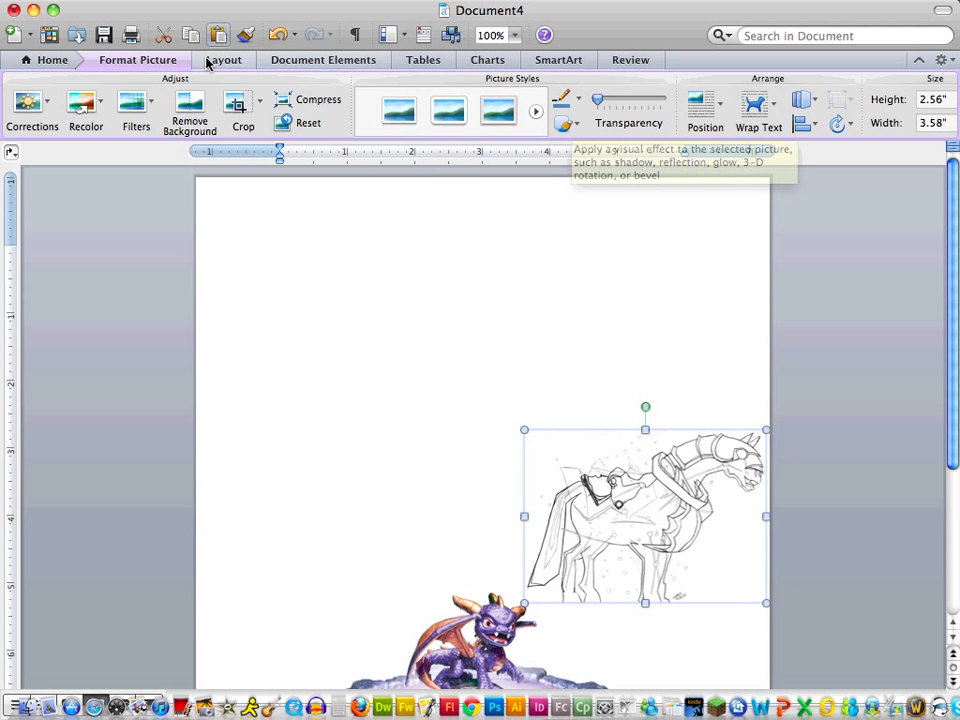
# - Insert a 1 x 1 table at the top of the page, above both pictures
pyautogui.click(423, 58)
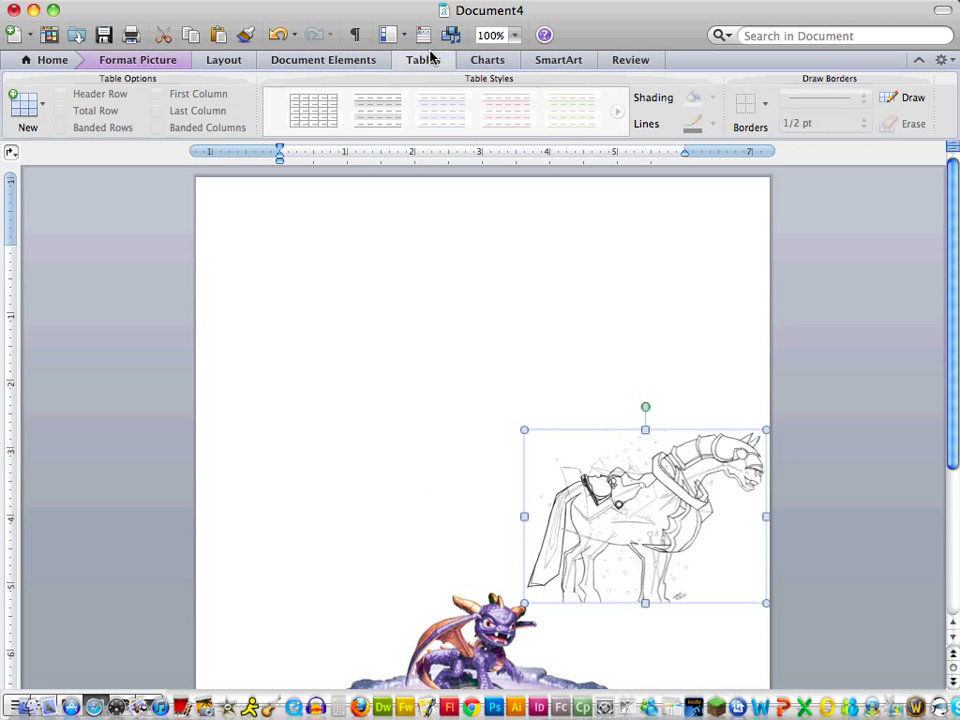
pyautogui.click(14, 101)
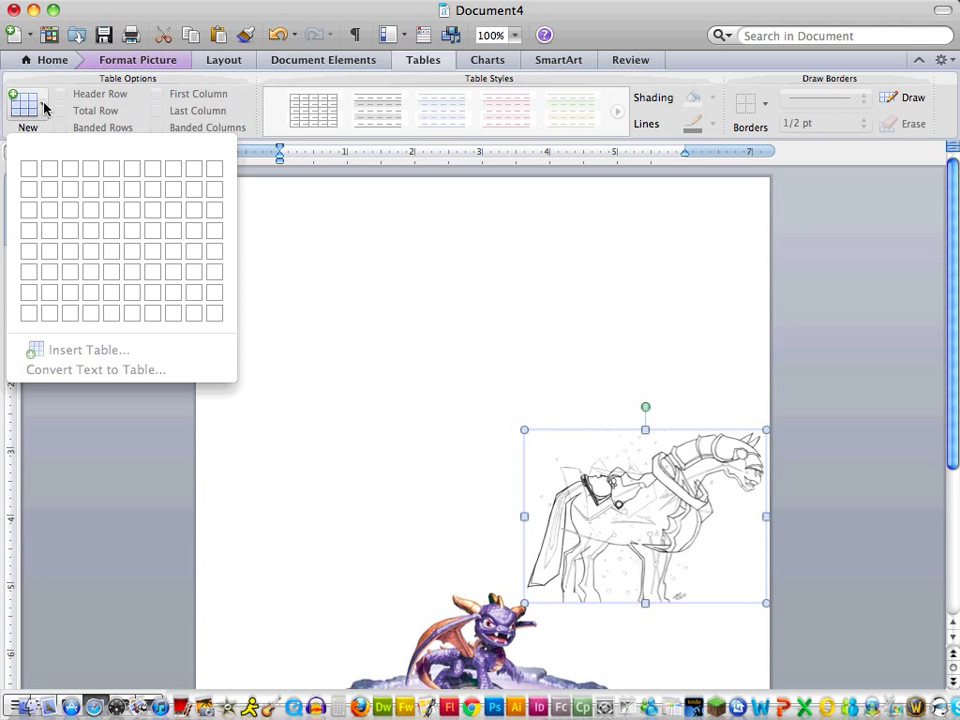
pyautogui.click(30, 172)
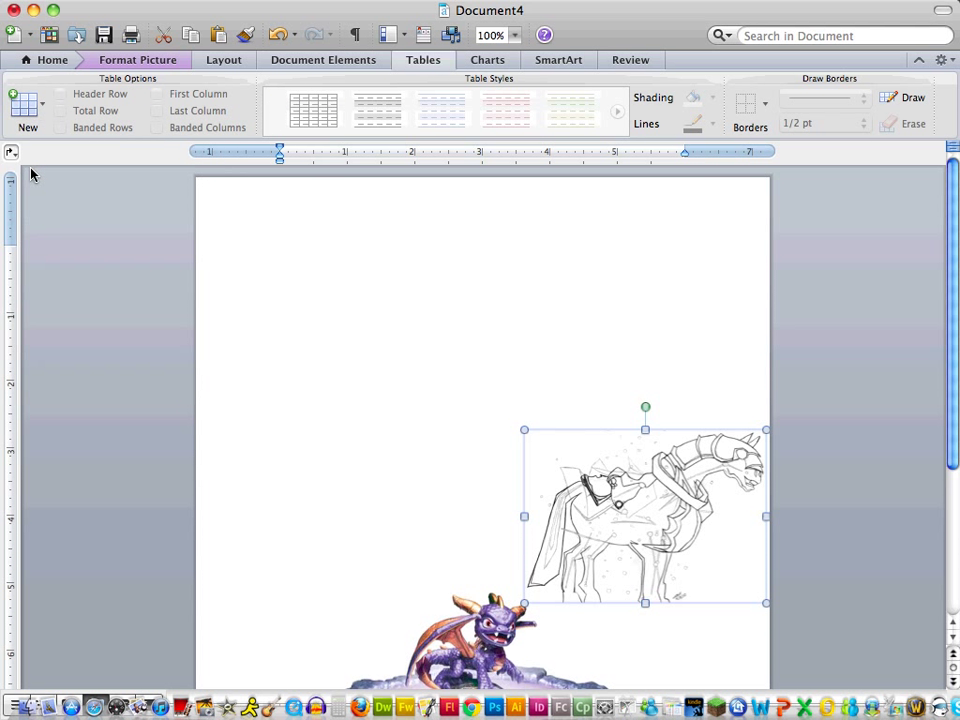
pyautogui.click(403, 249)
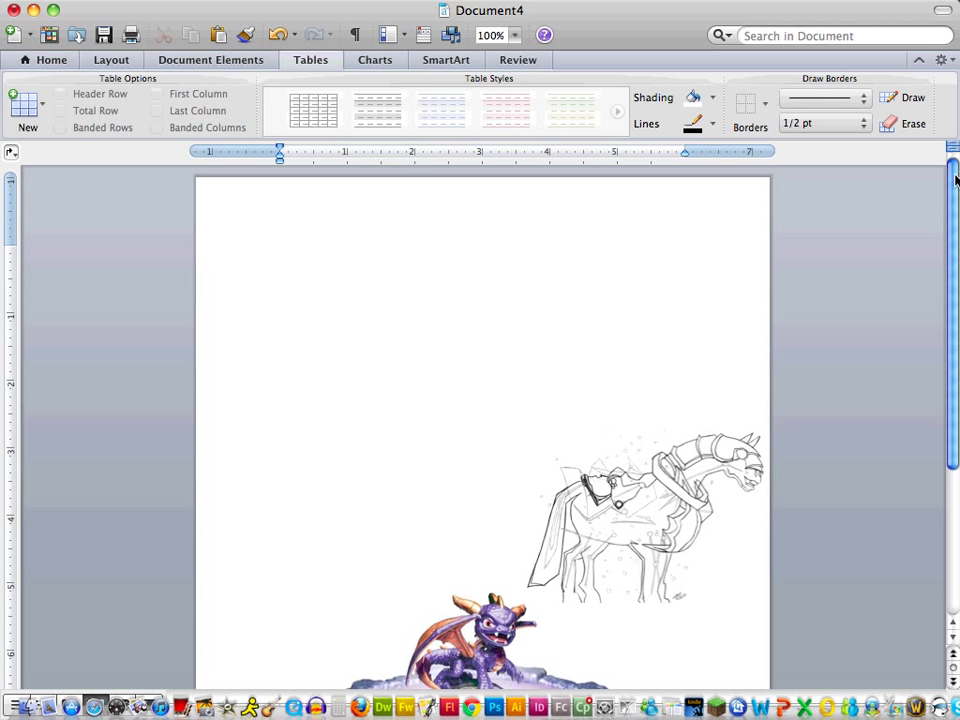
pyautogui.scroll(-5, 949, 392)
pyautogui.scroll(5, 640, 220)
pyautogui.click(30, 118)
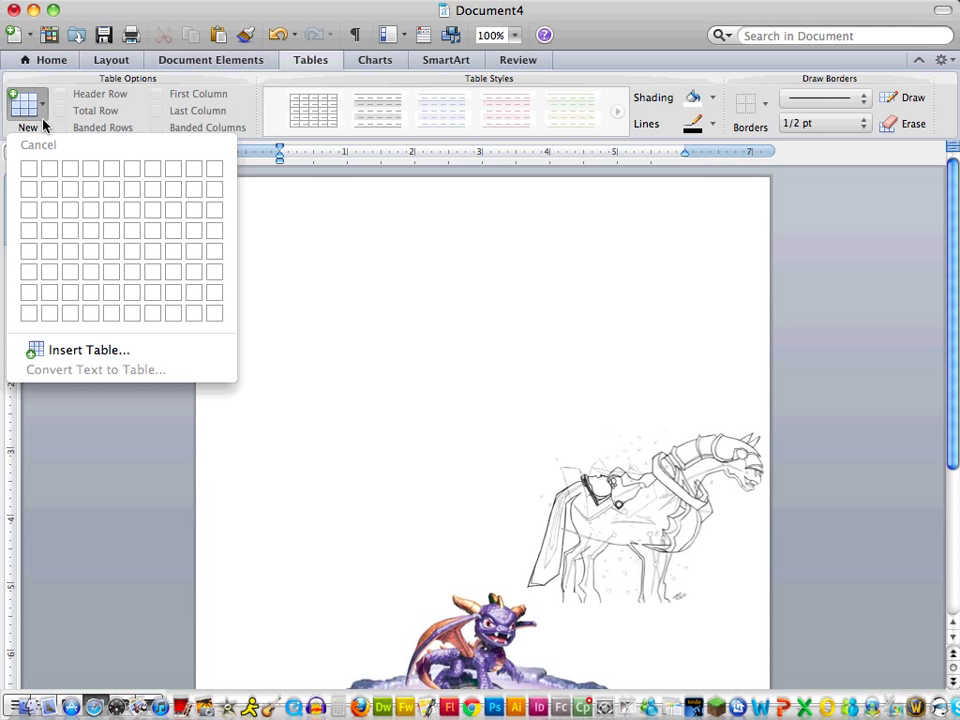
pyautogui.click(28, 172)
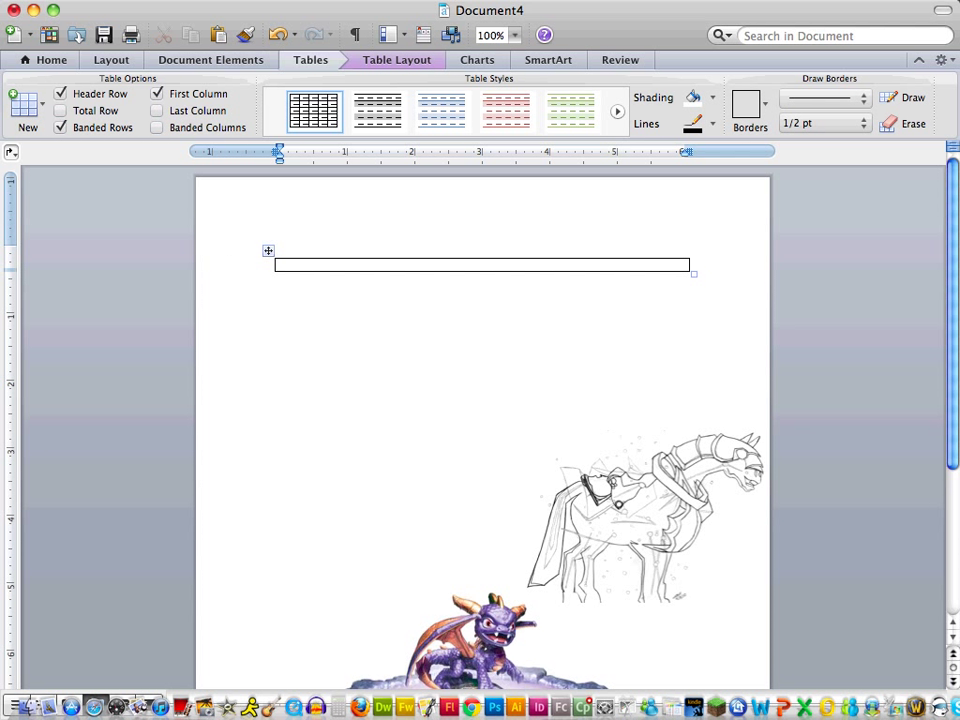
# - Apply a dashed, 4 1/2 pt outside border to the single-cell table
pyautogui.click(714, 129)
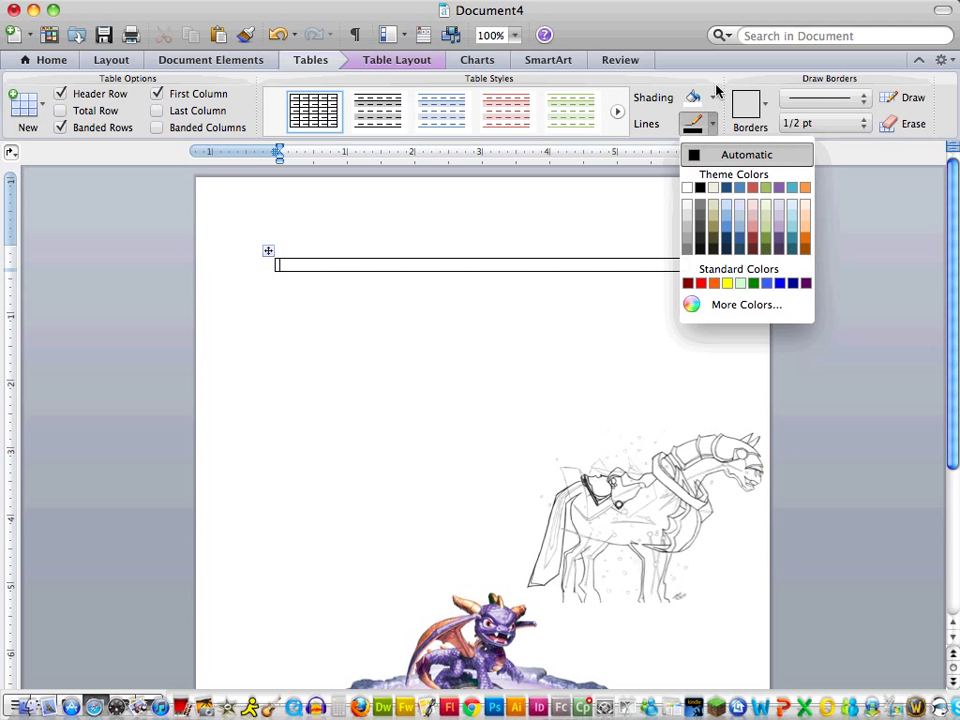
pyautogui.click(790, 90)
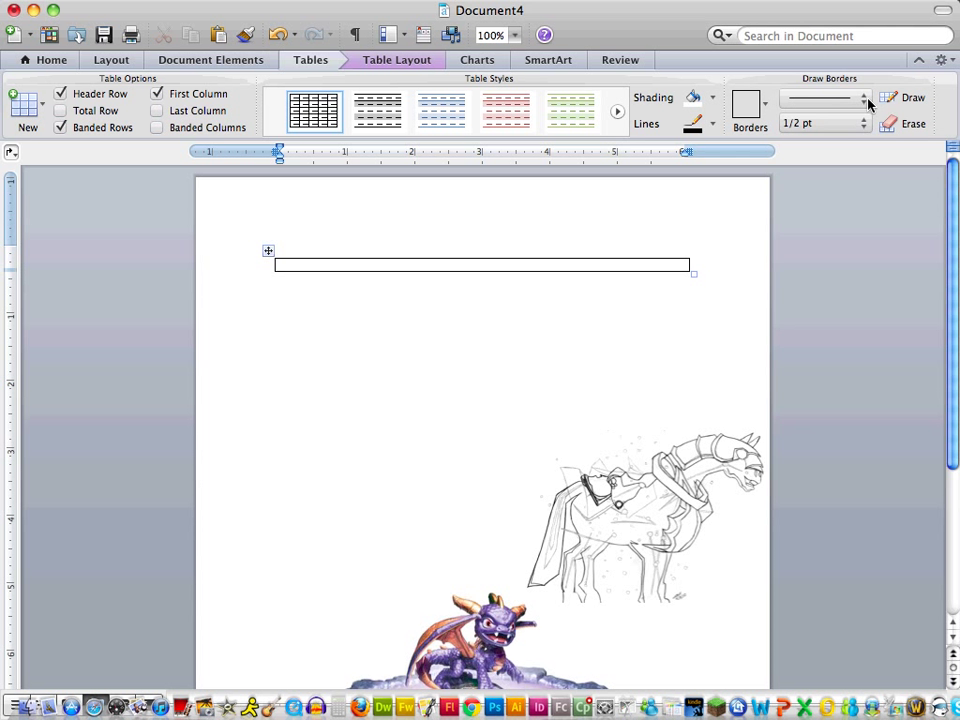
pyautogui.click(866, 101)
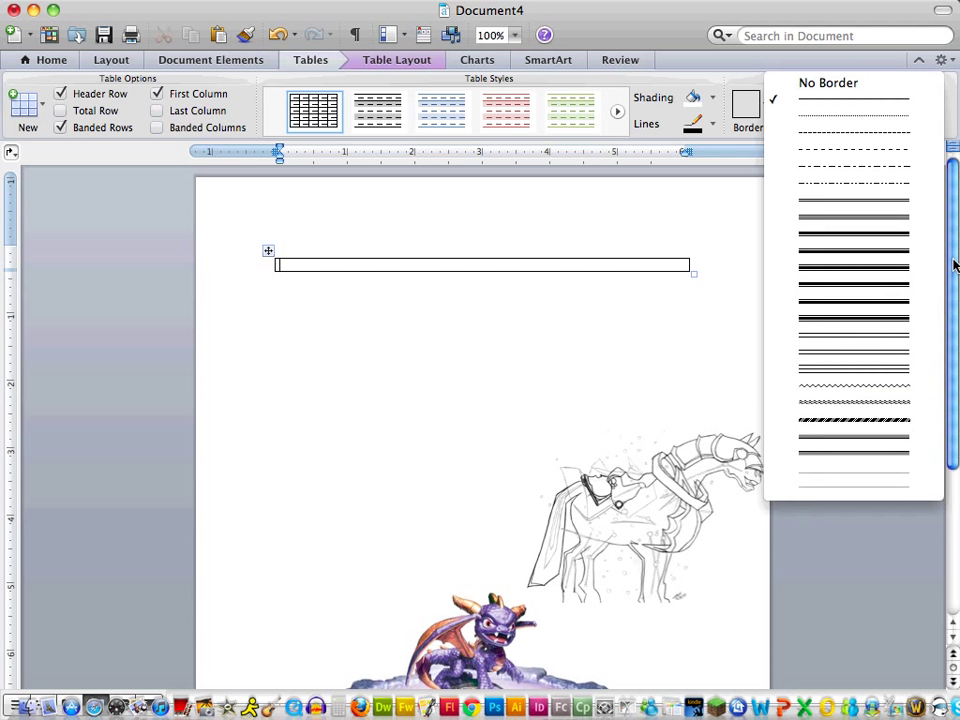
pyautogui.click(902, 162)
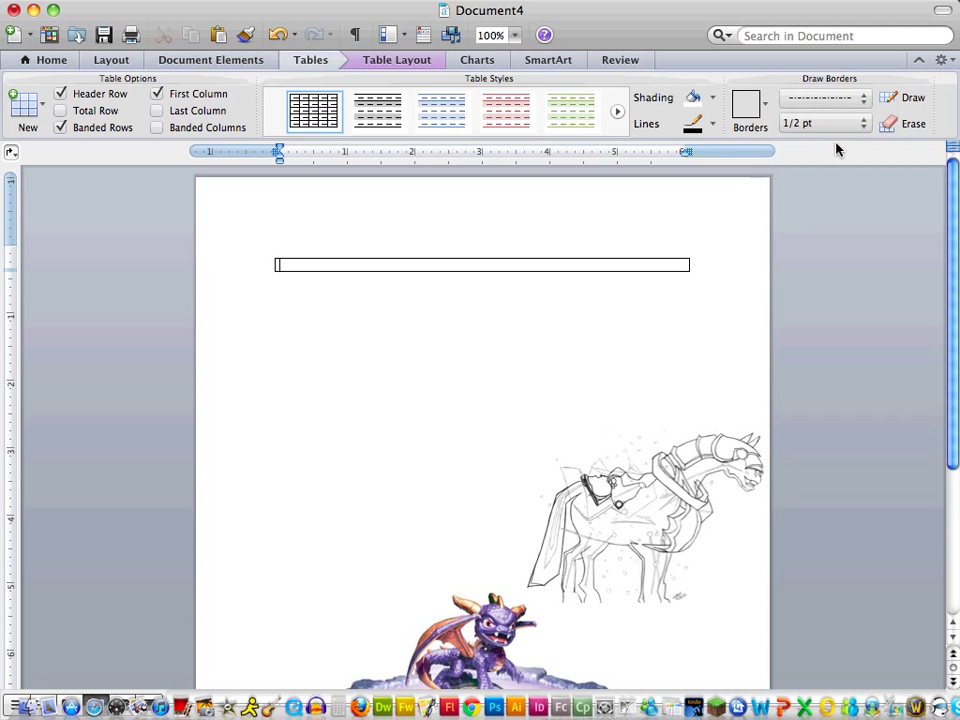
pyautogui.click(812, 125)
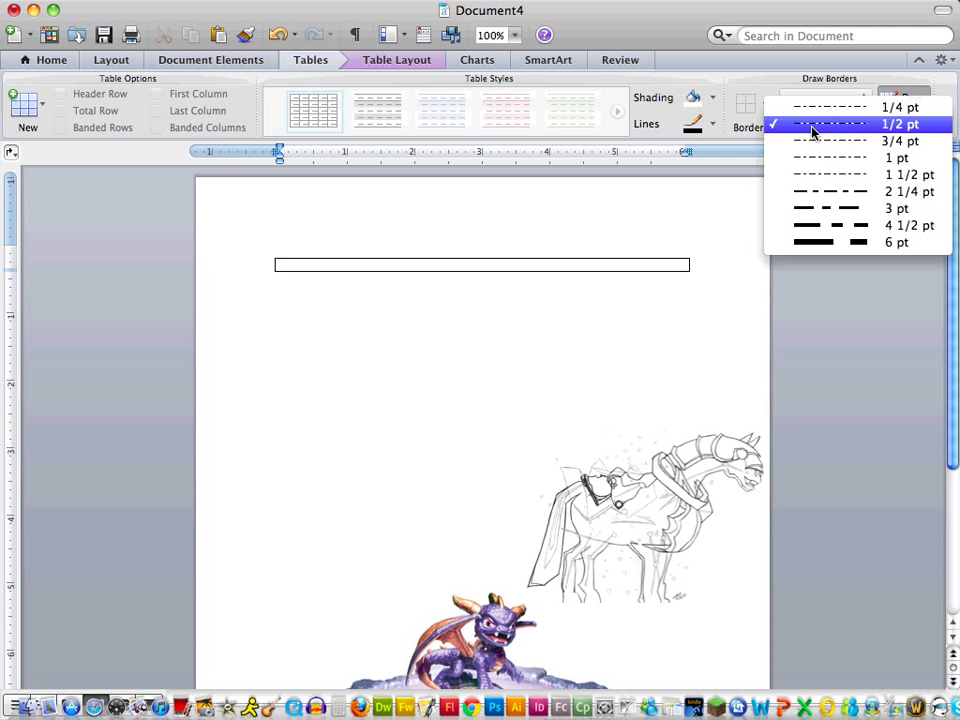
pyautogui.click(822, 225)
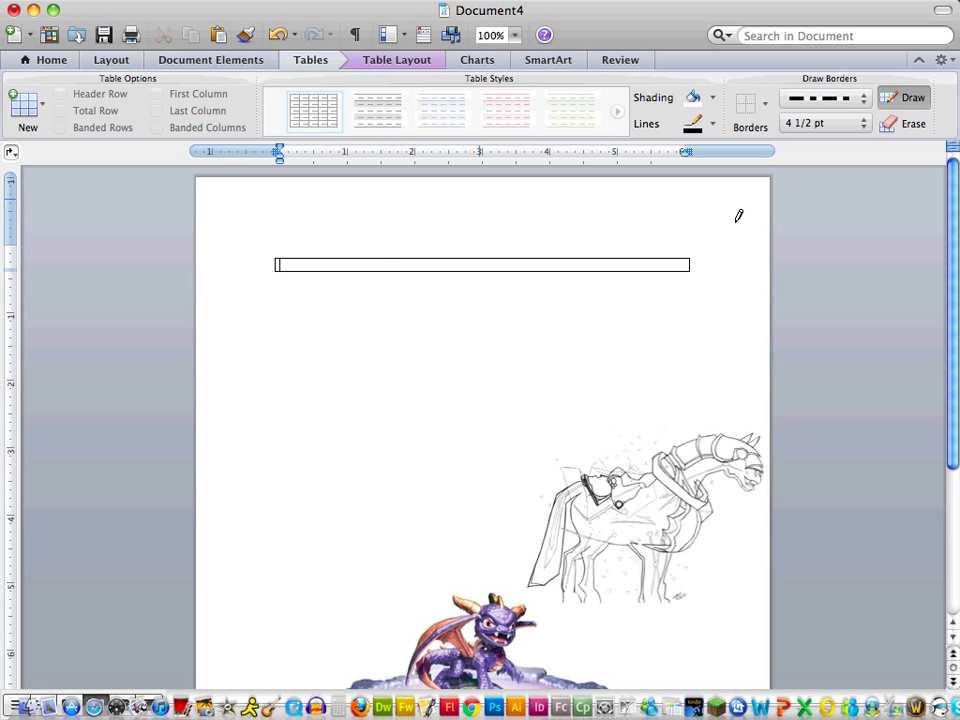
pyautogui.click(746, 104)
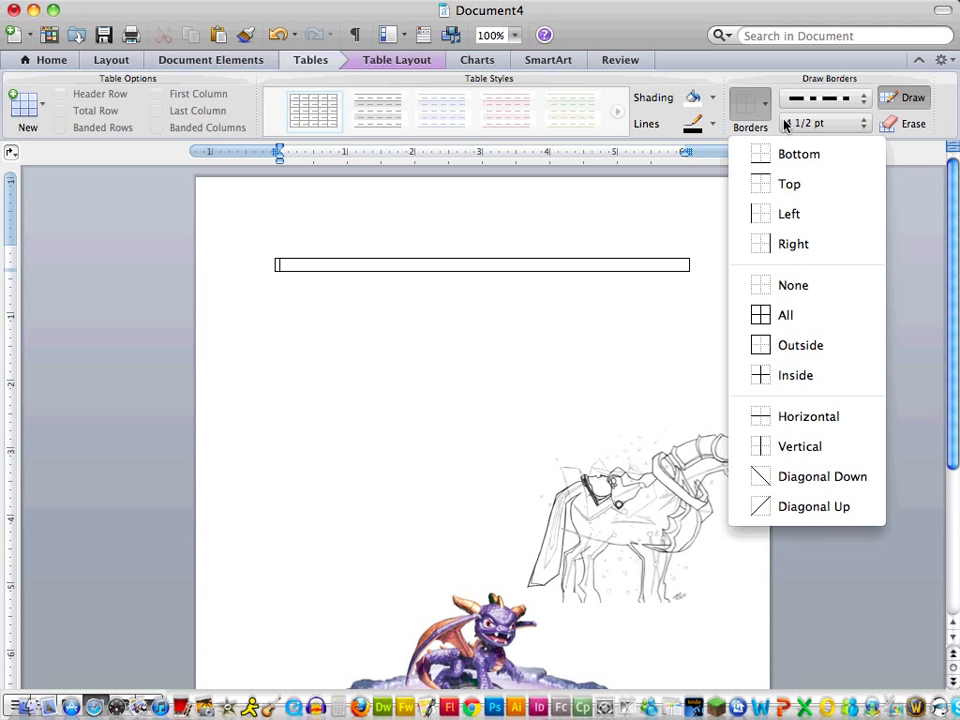
pyautogui.click(785, 345)
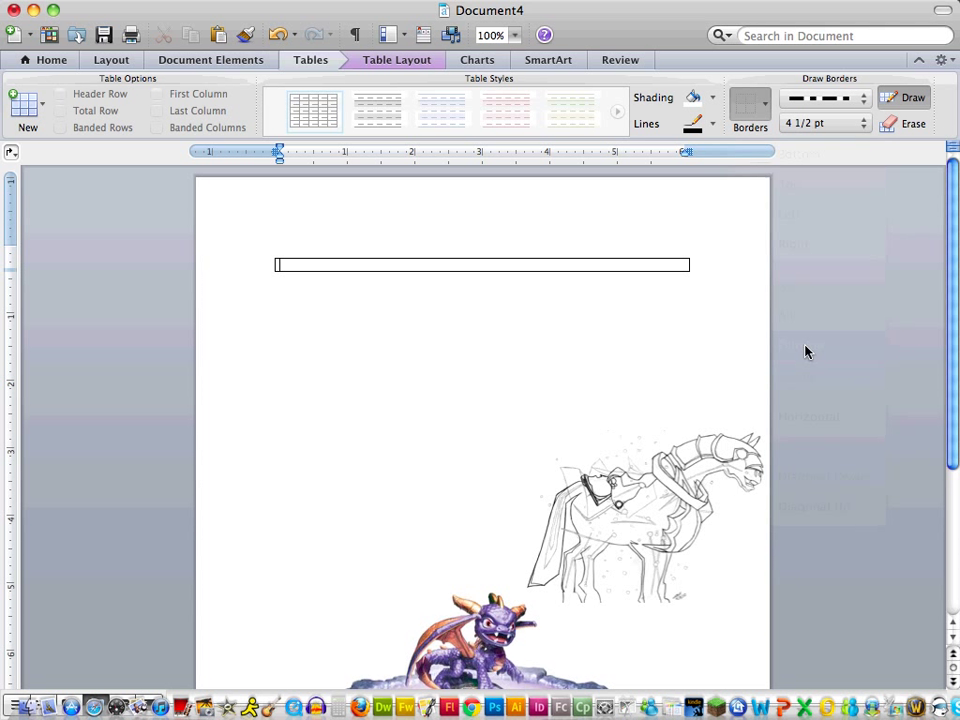
# - Fill the table cell with light blue-grey shading and add blank lines to make it taller
pyautogui.click(700, 97)
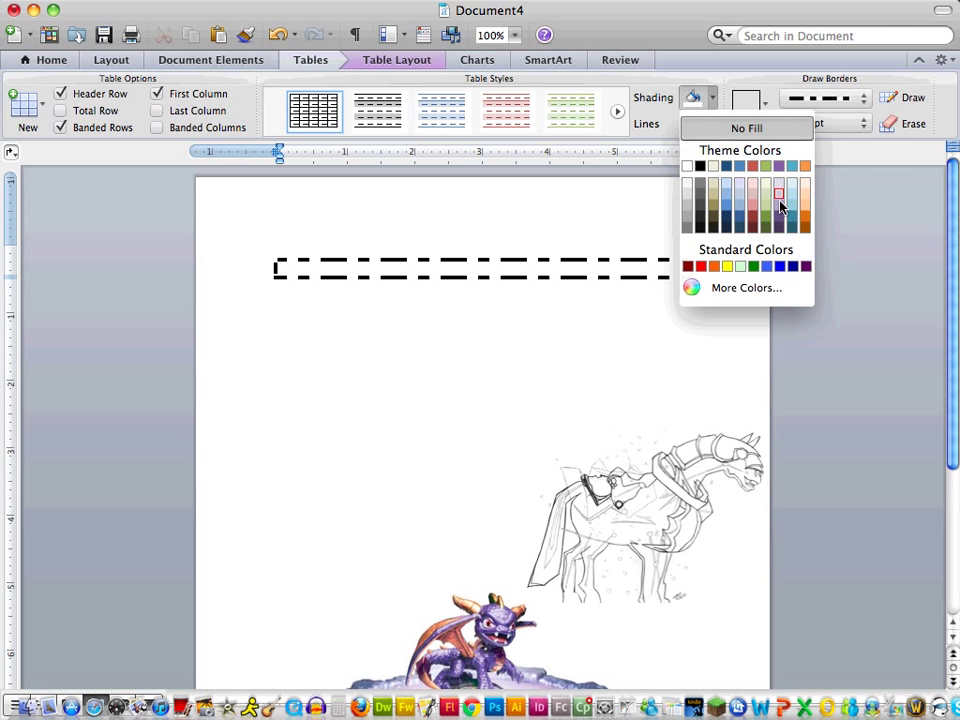
pyautogui.click(739, 194)
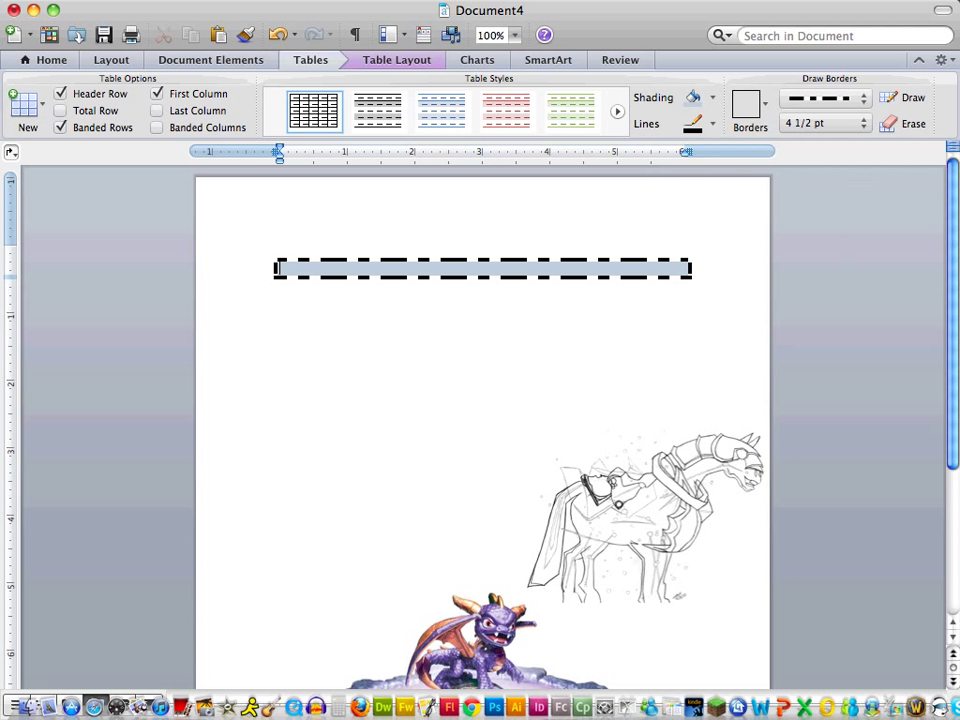
pyautogui.click(703, 461)
pyautogui.press('Return')
pyautogui.press('Return')
pyautogui.press('Return')
pyautogui.press('Return')
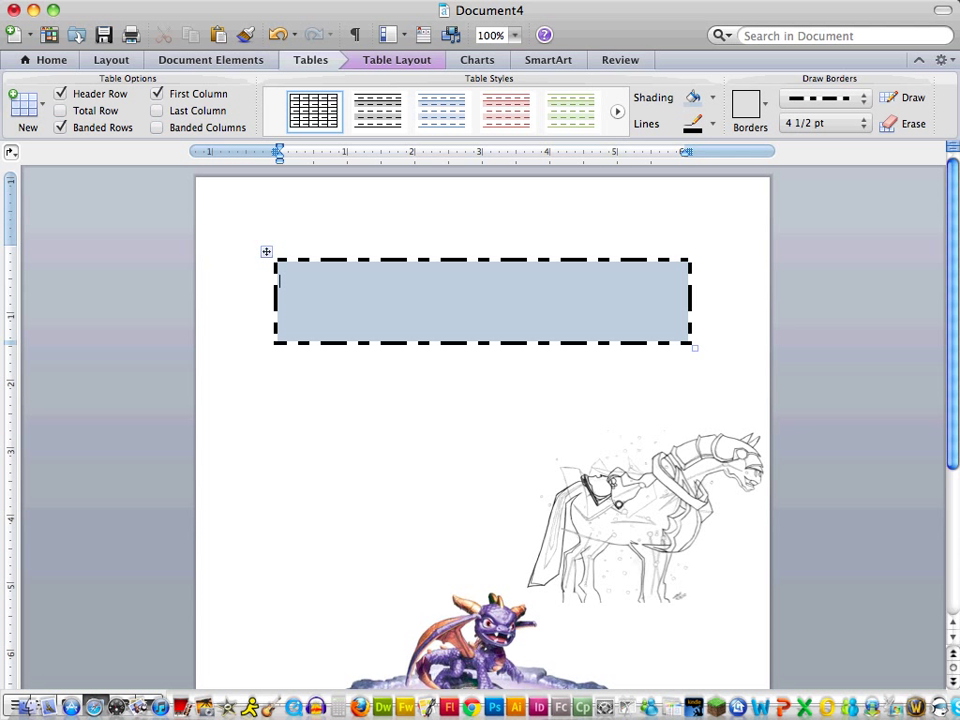
pyautogui.press('Return')
pyautogui.press('Return')
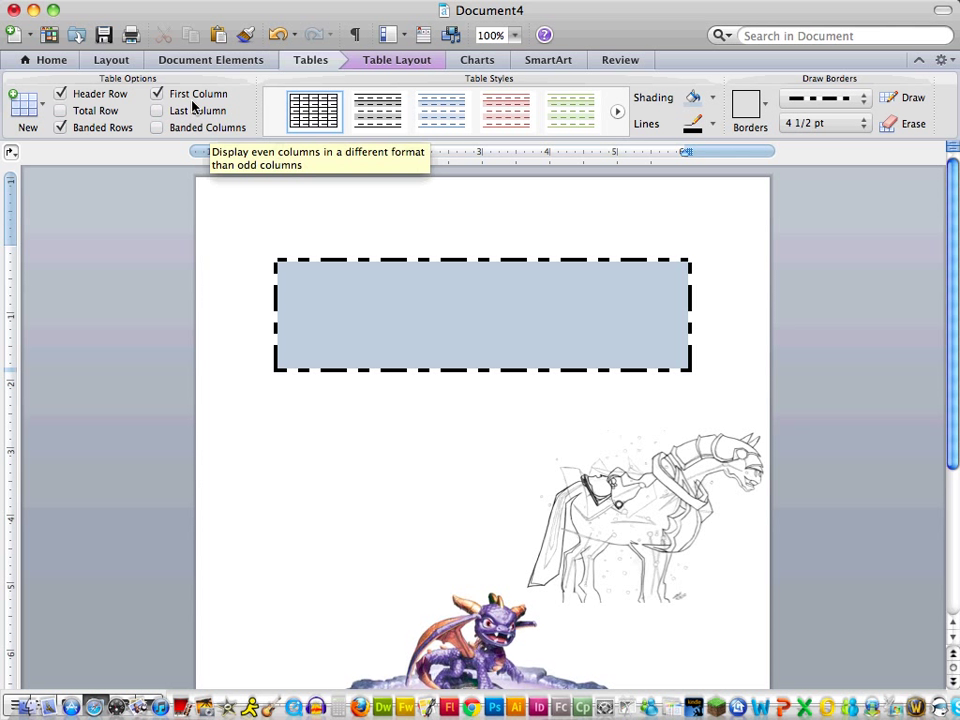
pyautogui.click(45, 60)
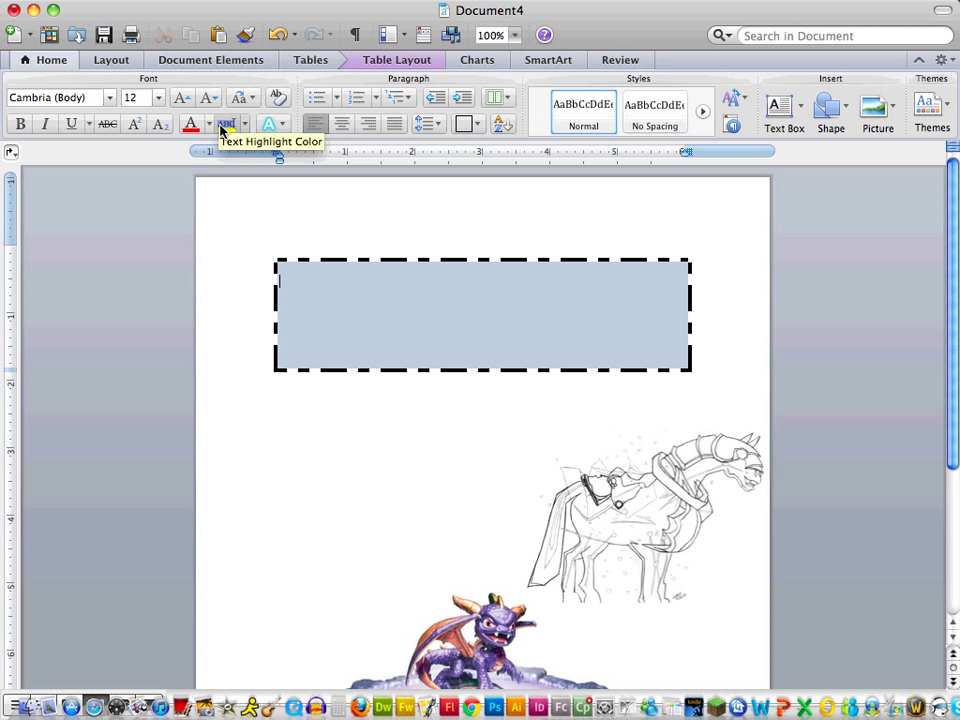
# - Type the centred Arial Black heading 'Buy two get one free training deal!!!!!!' in the cell
pyautogui.click(108, 97)
pyautogui.click(108, 97)
pyautogui.click(108, 97)
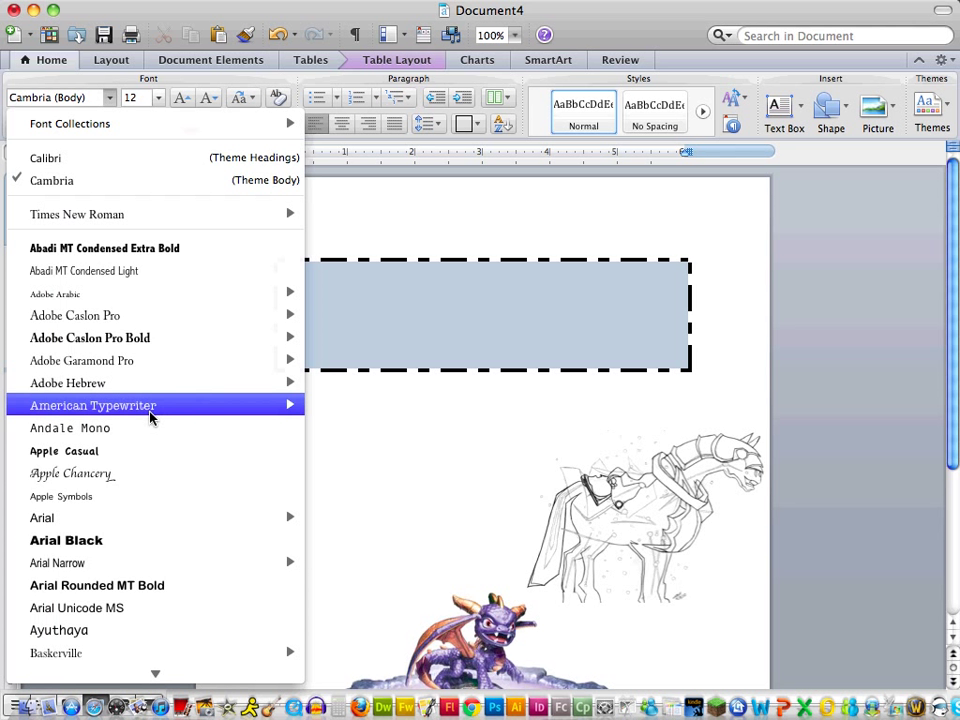
pyautogui.click(148, 546)
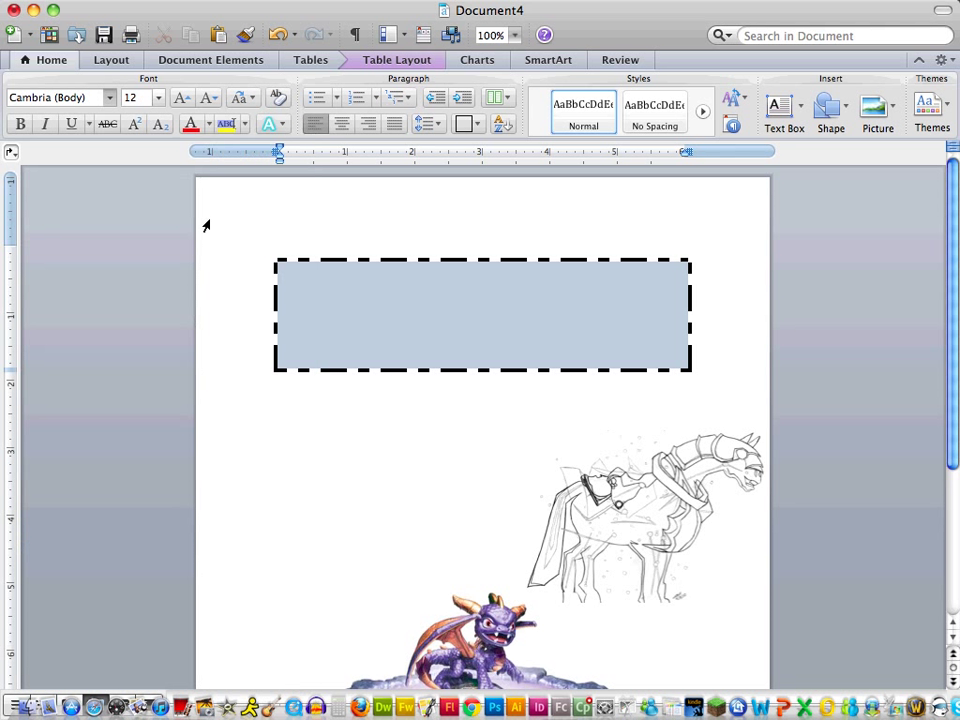
pyautogui.click(186, 97)
pyautogui.click(186, 97)
pyautogui.click(186, 97)
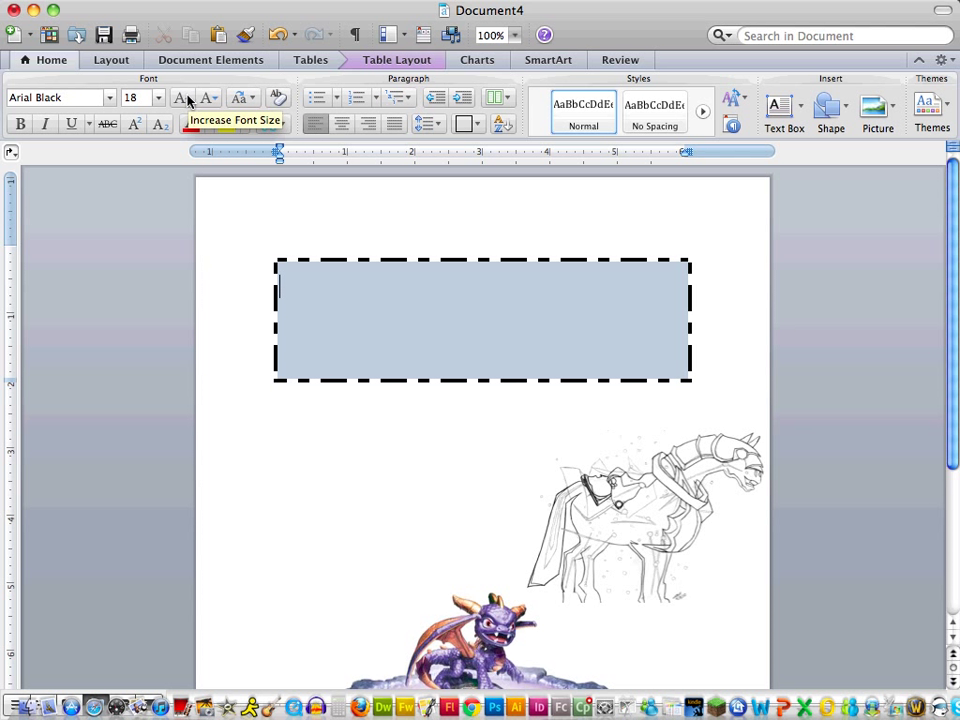
pyautogui.click(186, 97)
pyautogui.write('Buy tw')
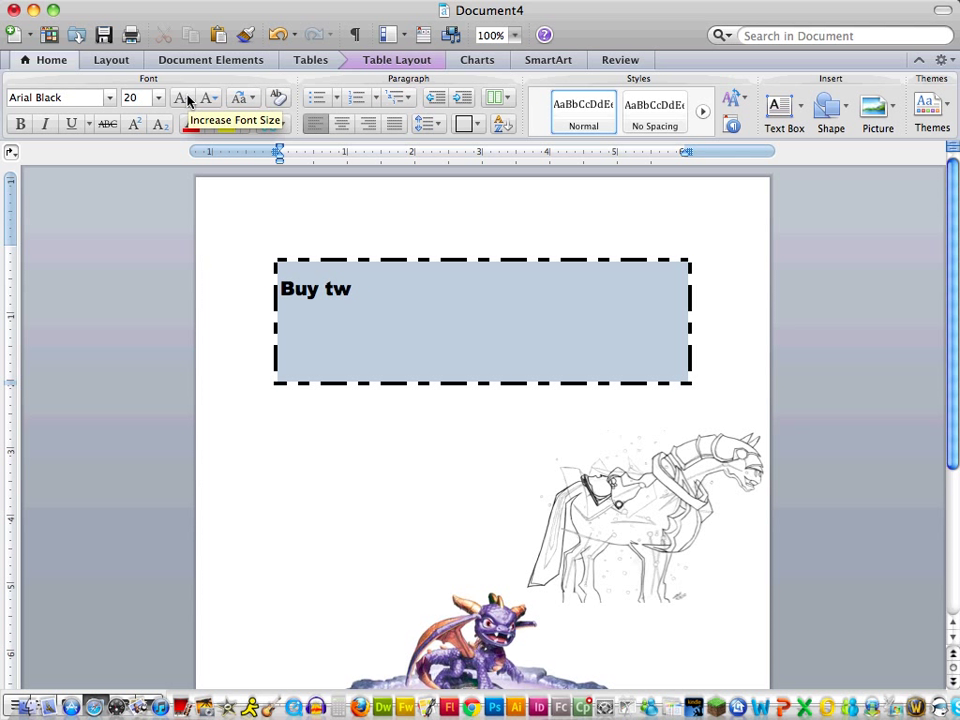
pyautogui.write('o get one free t')
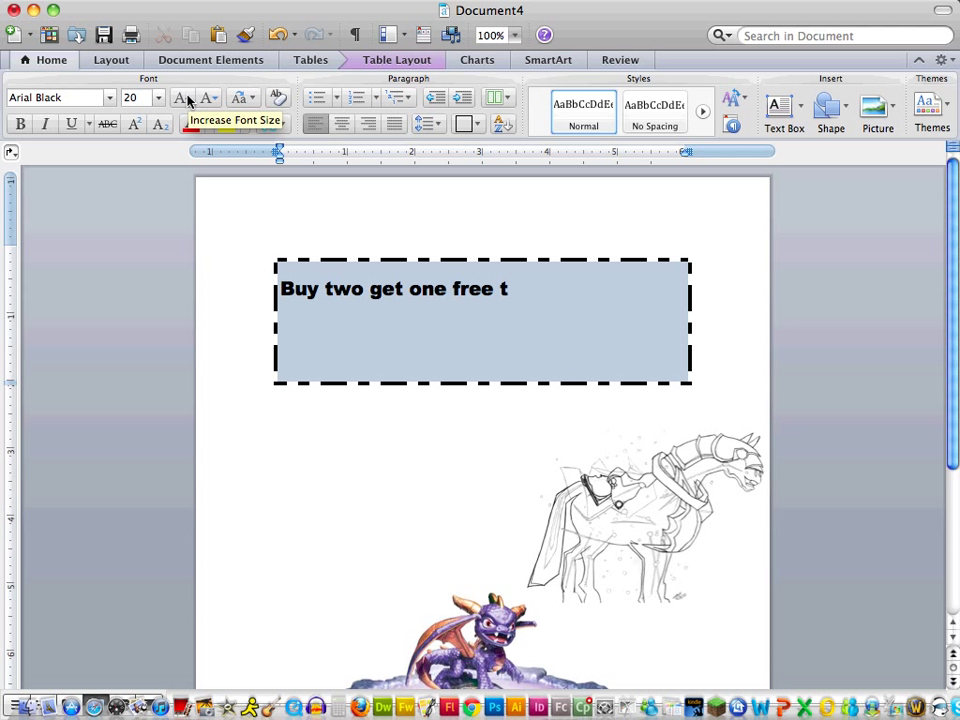
pyautogui.write('raining deal!!!!')
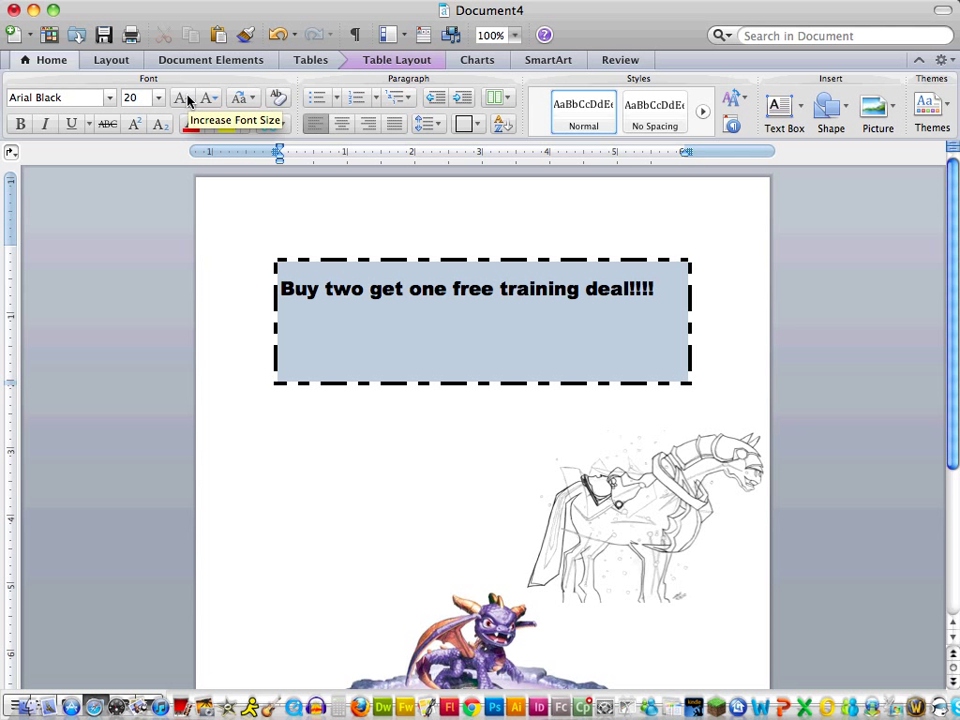
pyautogui.write('!!')
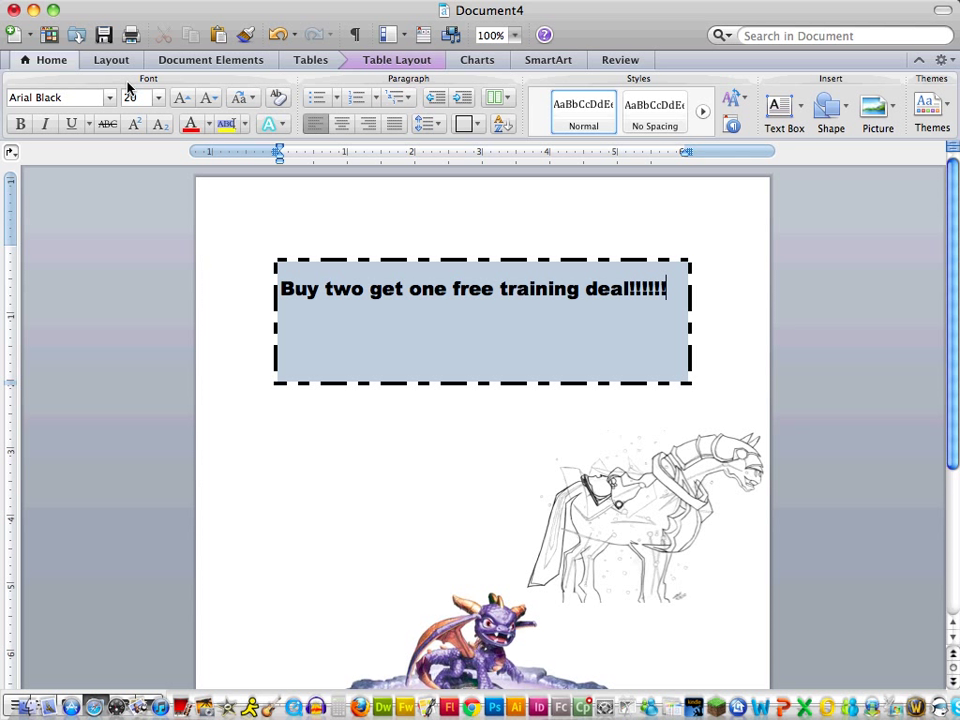
pyautogui.press('super+e')
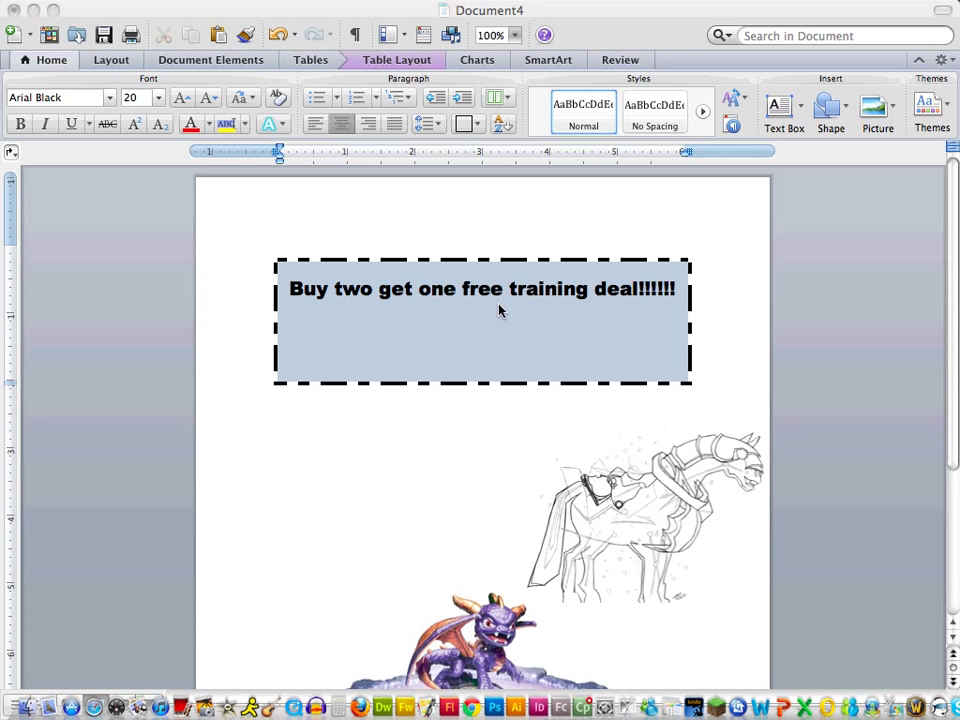
# - Enlarge the heading to 24 pt and widen the table so it fits on one line
pyautogui.moveTo(680, 288); pyautogui.dragTo(310, 289)
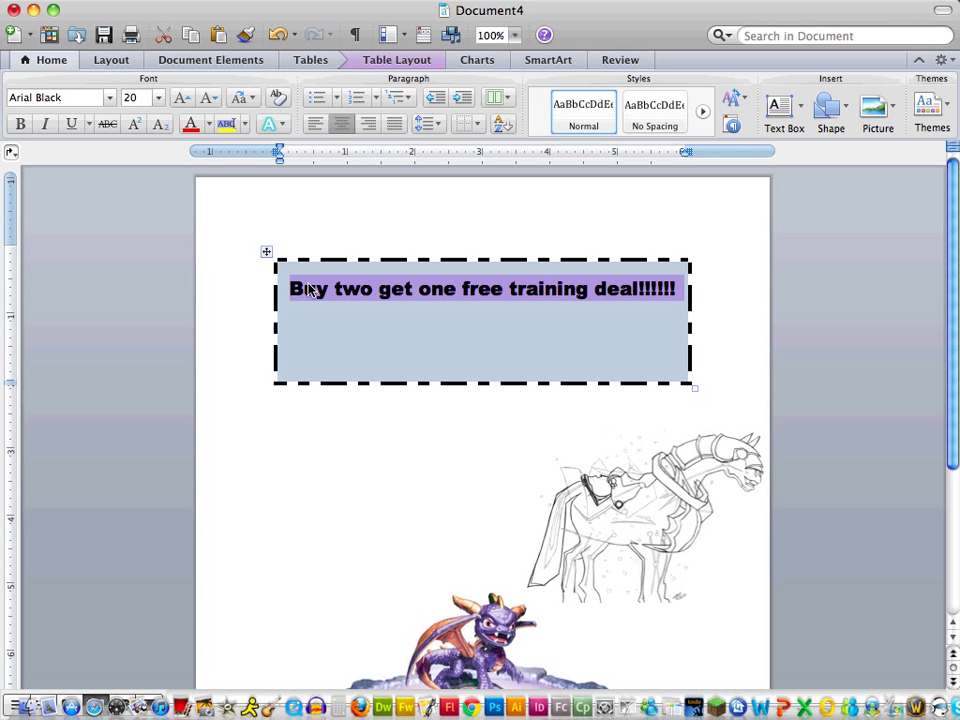
pyautogui.click(180, 99)
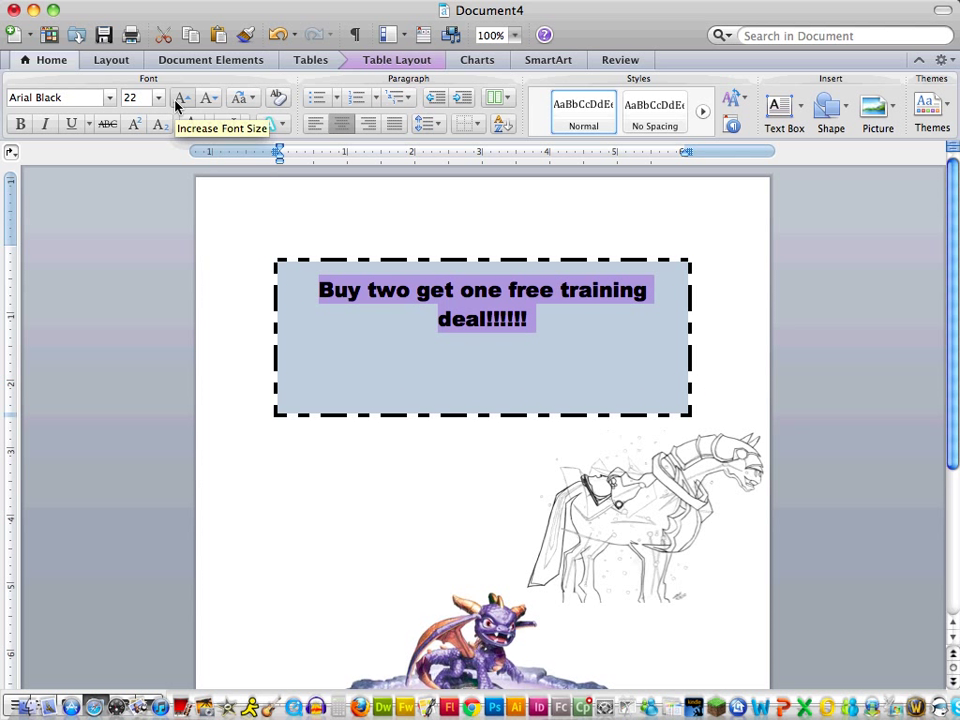
pyautogui.click(180, 99)
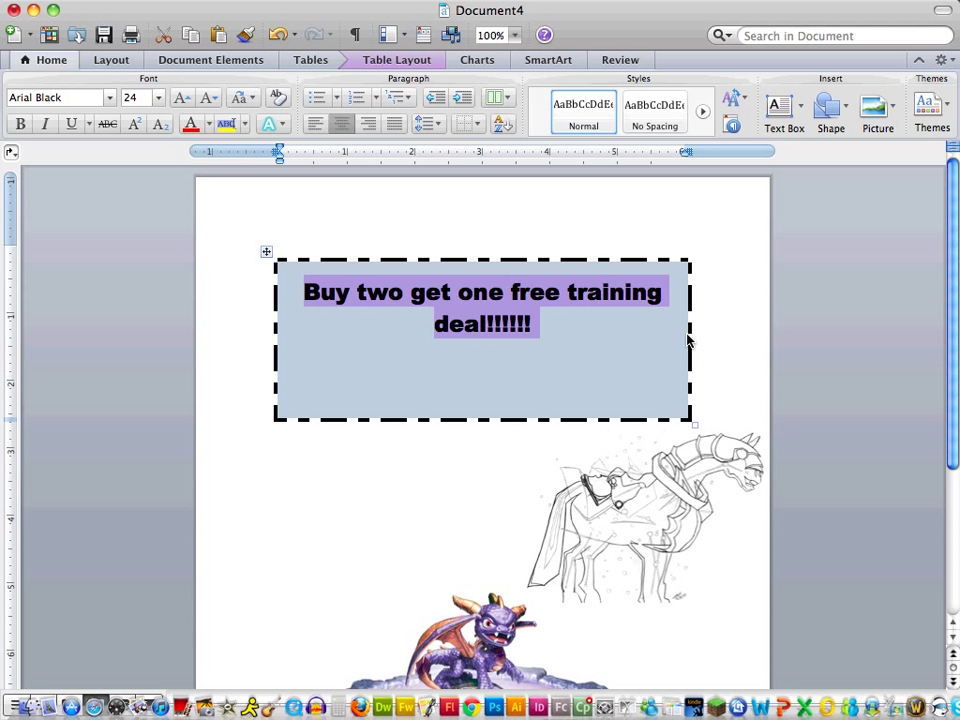
pyautogui.moveTo(688, 330); pyautogui.dragTo(736, 333)
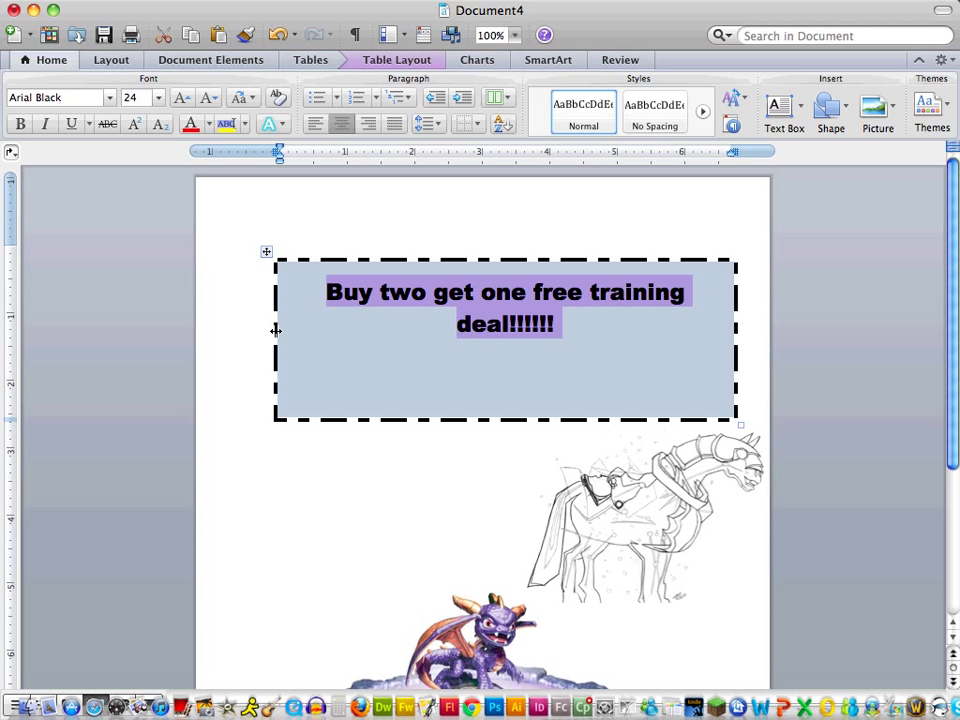
pyautogui.moveTo(276, 330); pyautogui.dragTo(250, 330)
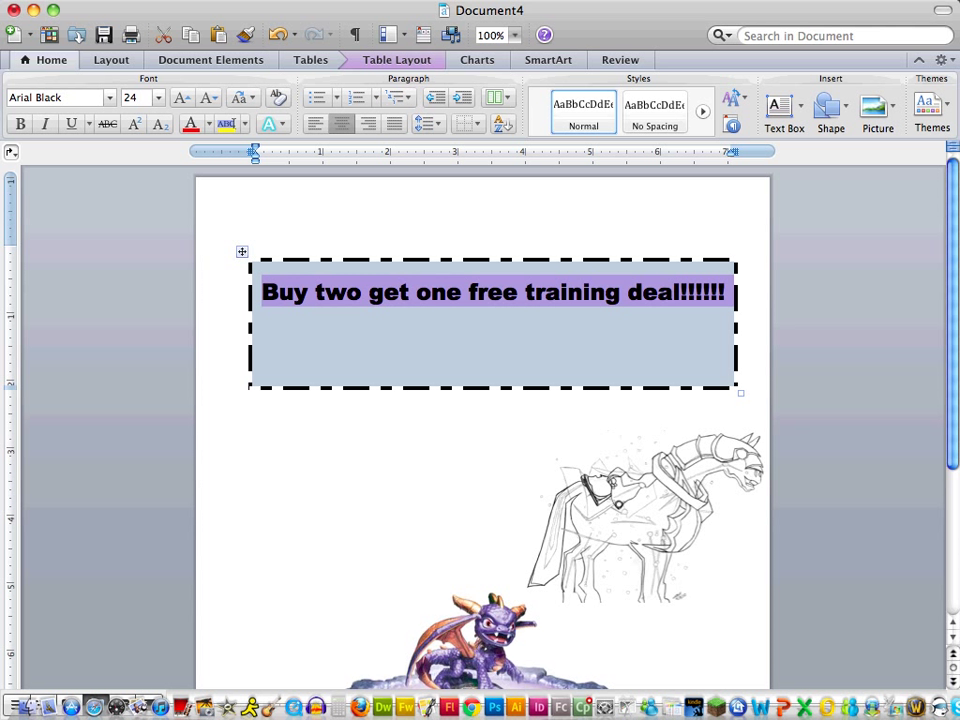
pyautogui.click(258, 318)
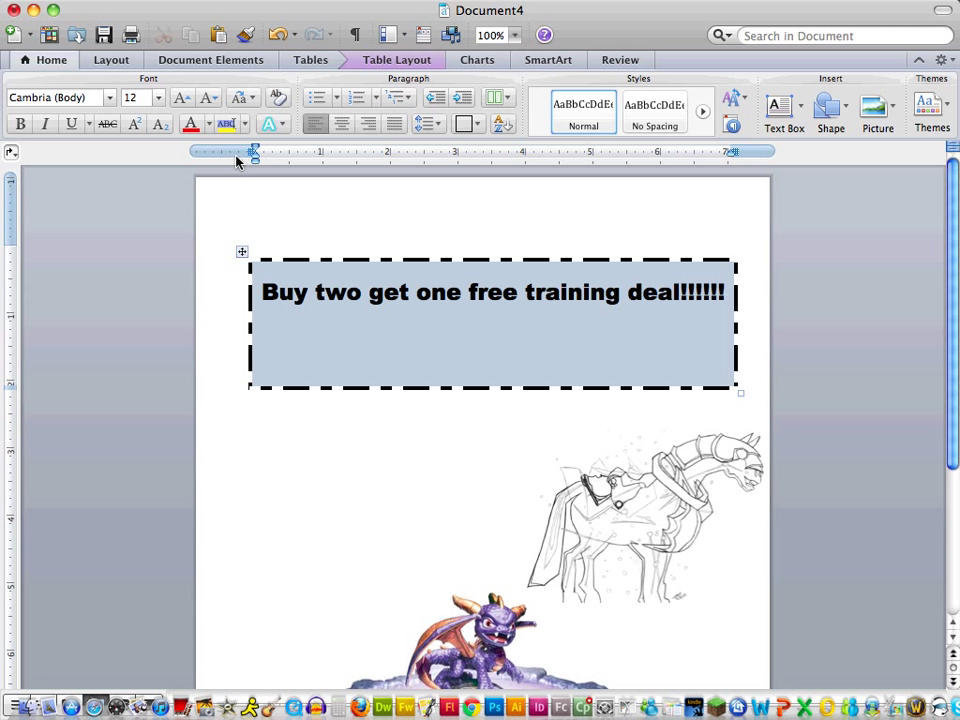
# - Type the 12 pt offer paragraph beginning 'Between now and December 10, 2011, when you sign up…'
pyautogui.write('Between now')
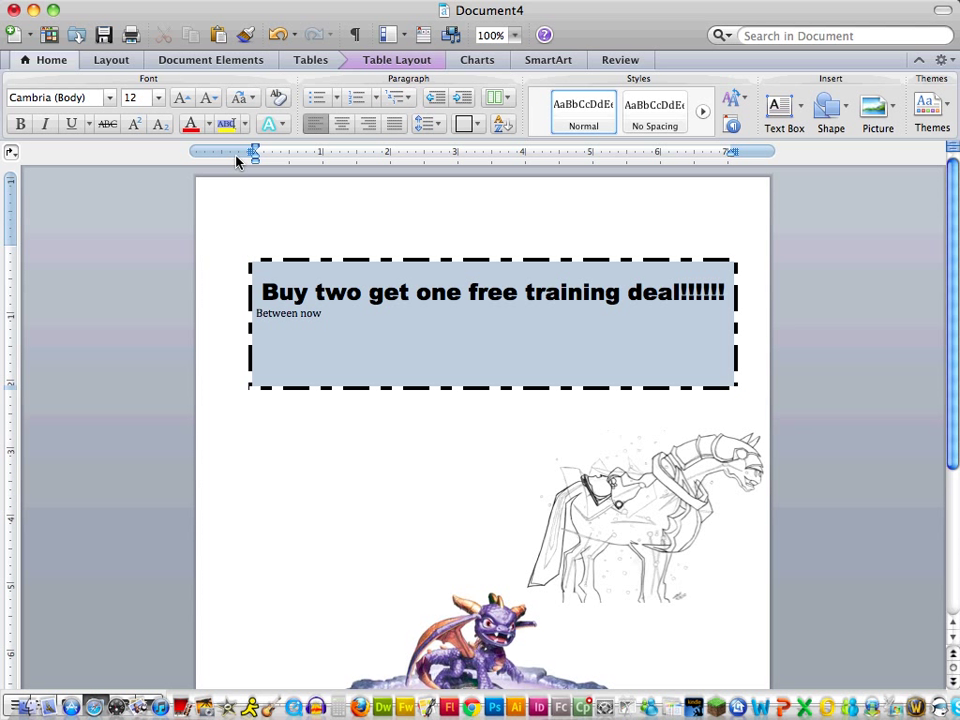
pyautogui.write(' and December 10, 2011, when you s')
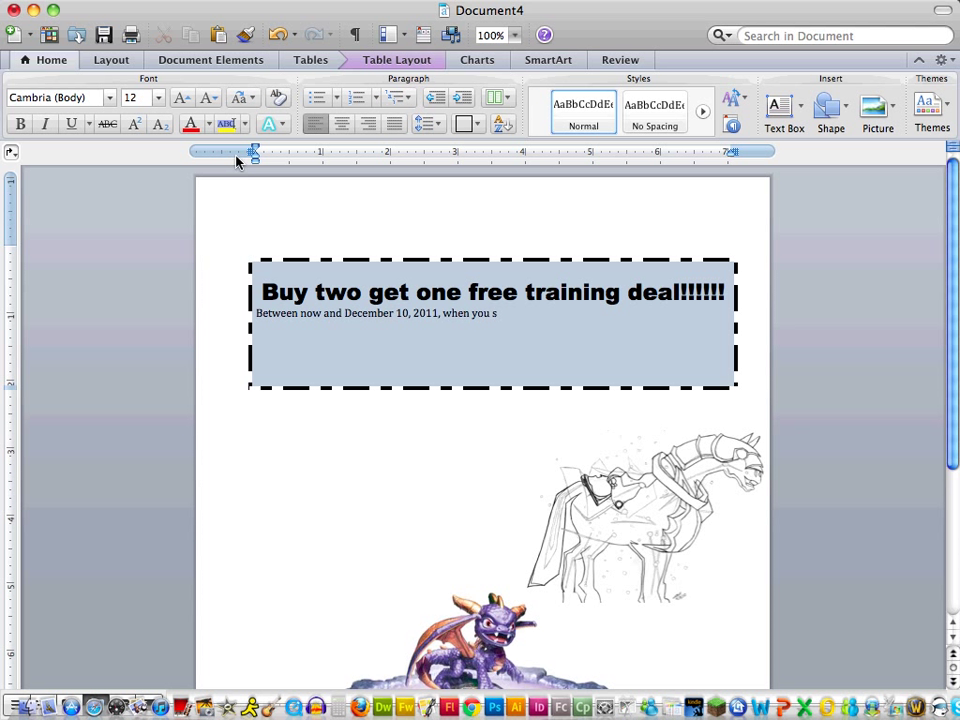
pyautogui.write('ign up for two trainn')
pyautogui.write('ng sess')
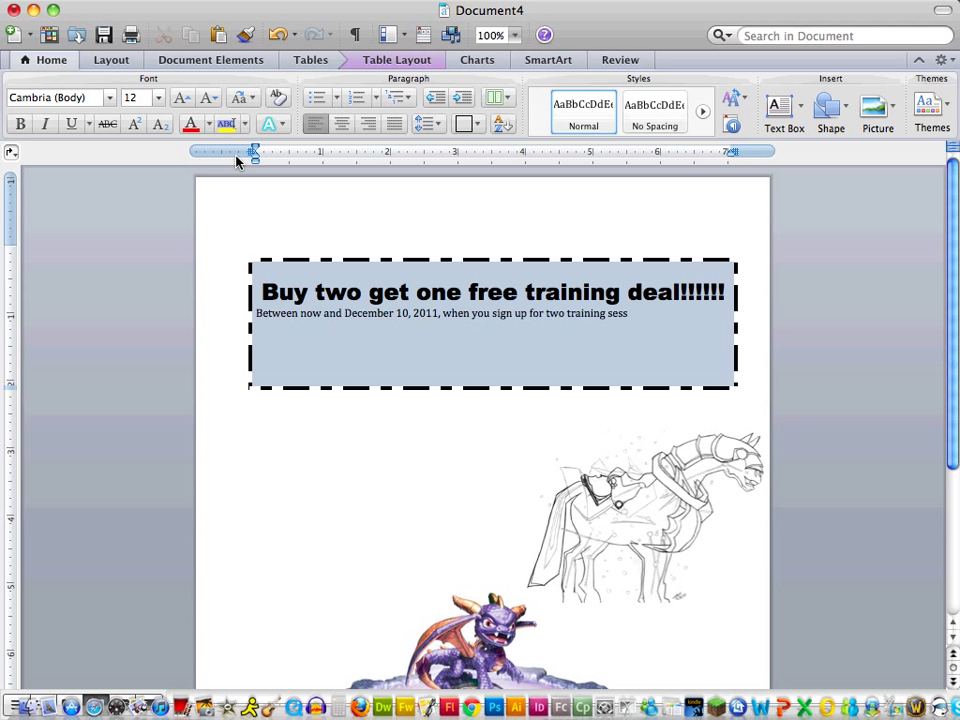
pyautogui.write('ions or buy a trainin')
pyautogui.write('g as')
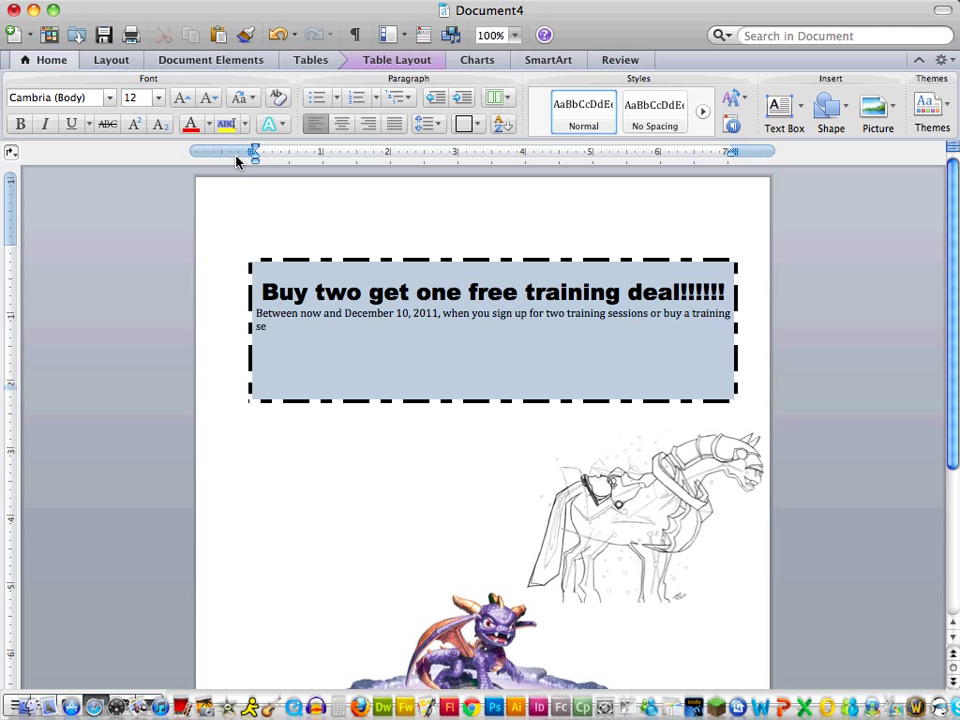
pyautogui.press('BackSpace')
pyautogui.press('BackSpace')
pyautogui.press('BackSpace')
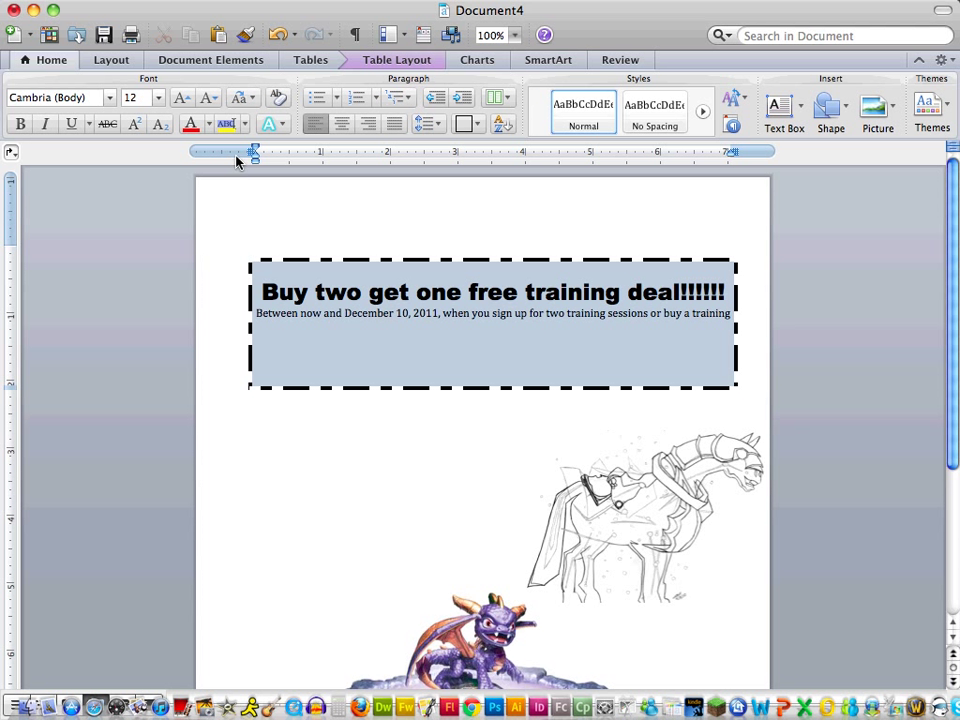
pyautogui.write('ses')
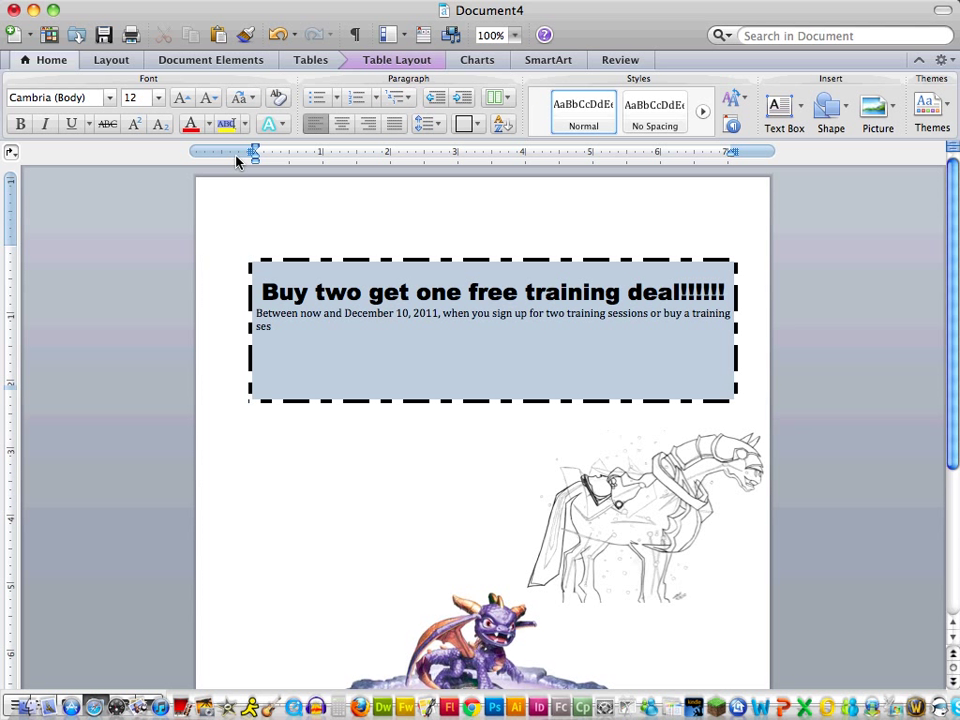
pyautogui.write('sion card with two ses')
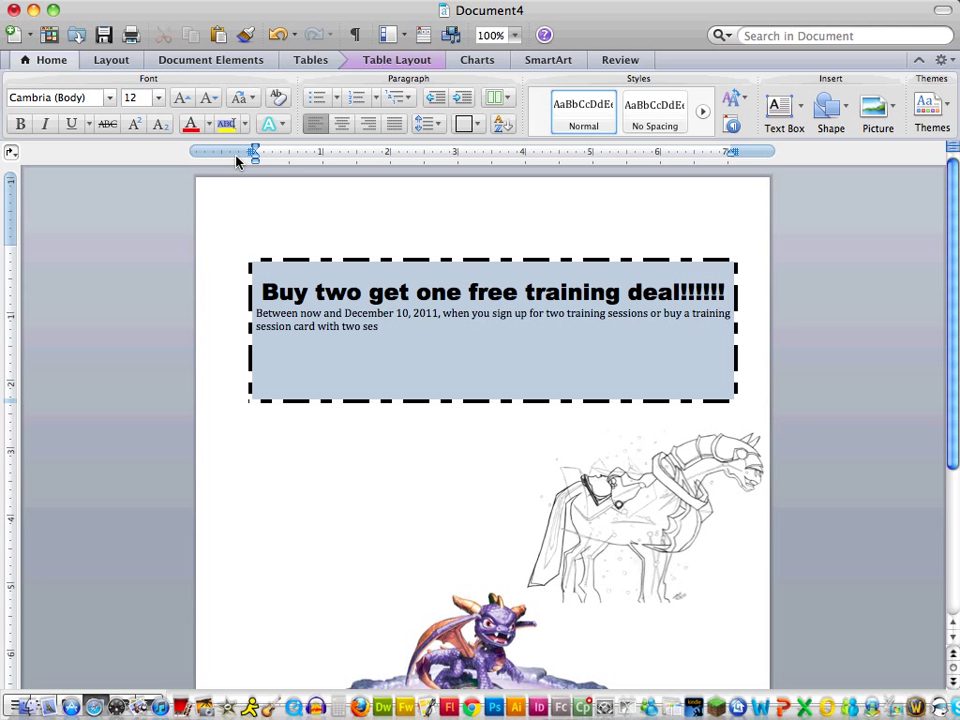
pyautogui.write('sions on it, you will receive a t')
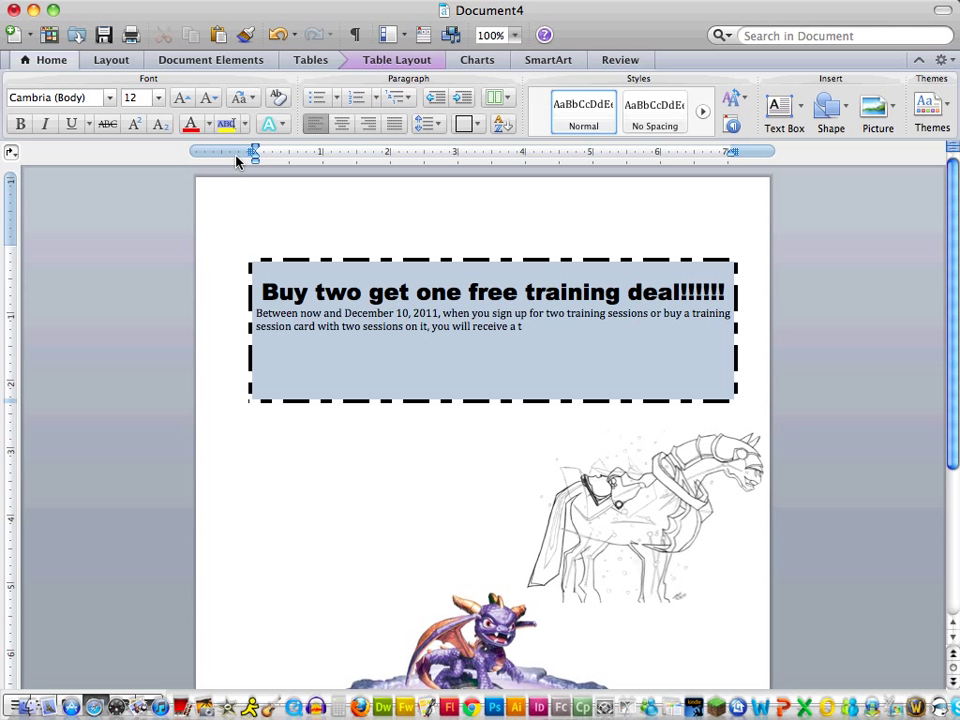
pyautogui.write('hird for yourself absolutely free.')
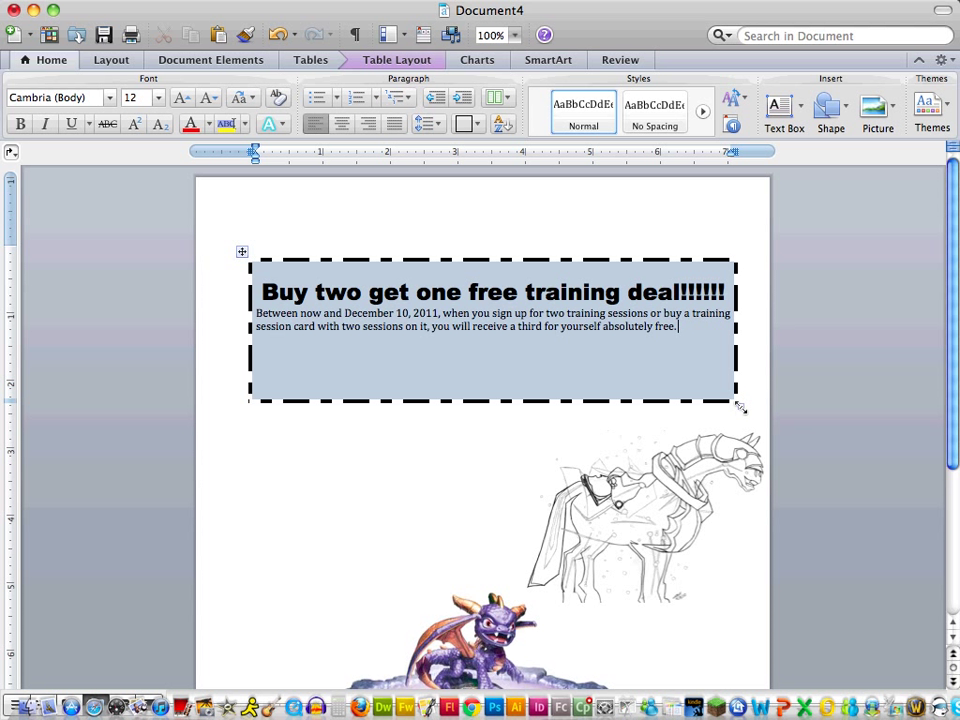
# - Make the horse drawing's white background transparent and set it to float in front of text
pyautogui.moveTo(740, 407); pyautogui.dragTo(740, 437)
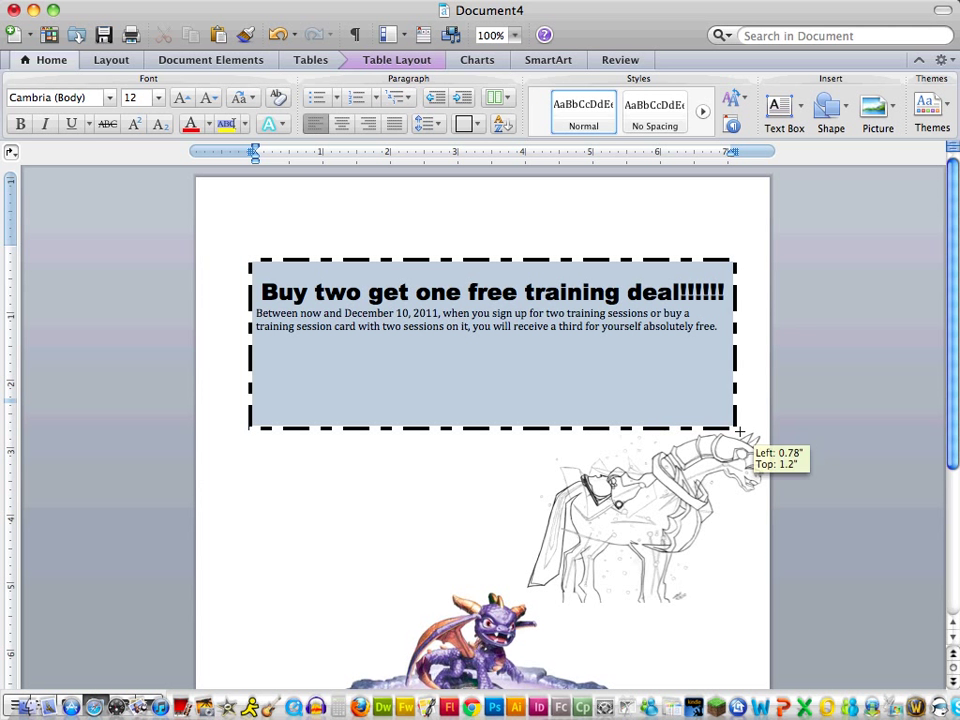
pyautogui.click(712, 470)
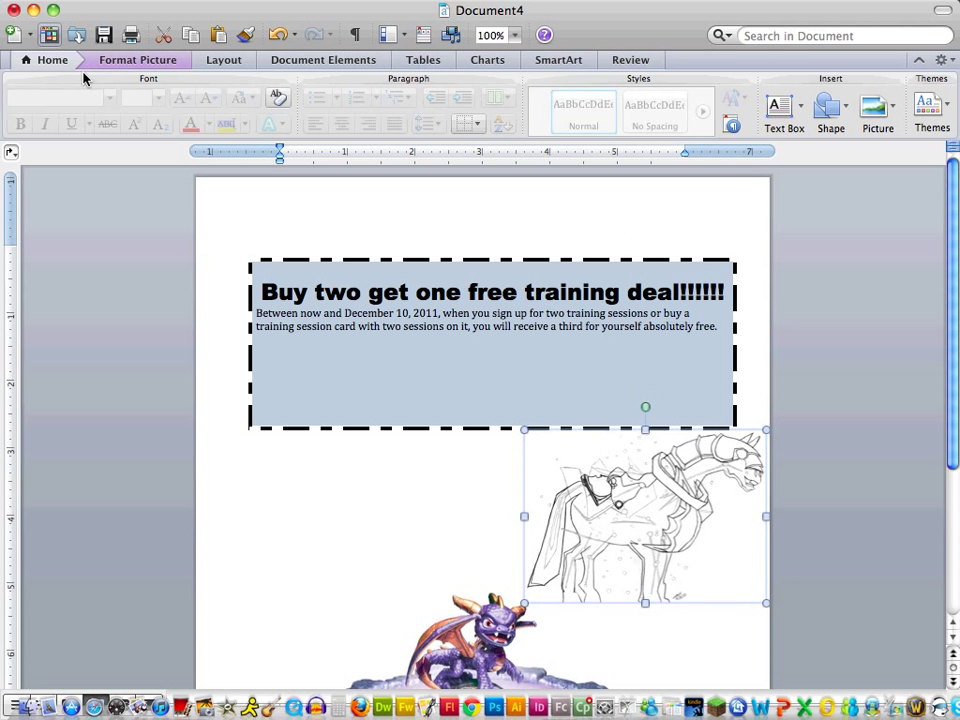
pyautogui.click(107, 62)
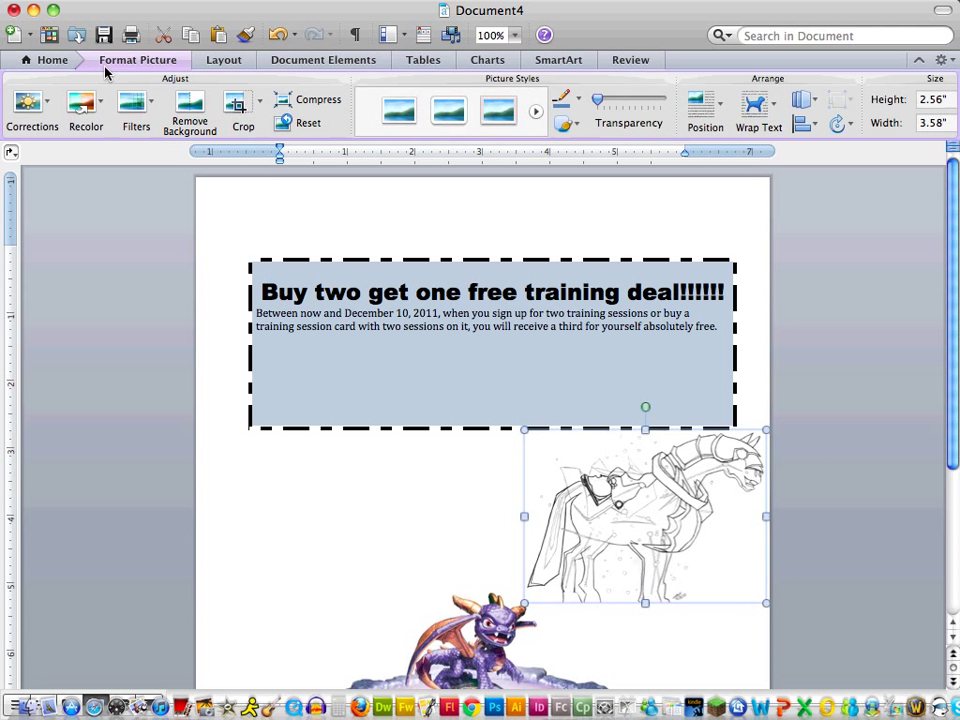
pyautogui.click(87, 117)
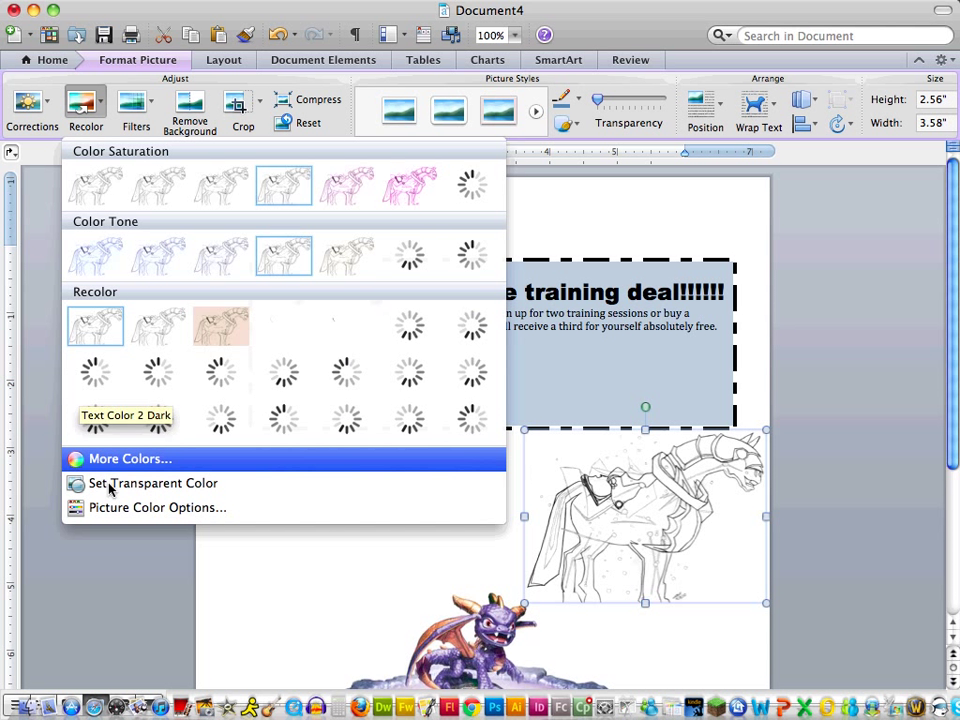
pyautogui.click(108, 486)
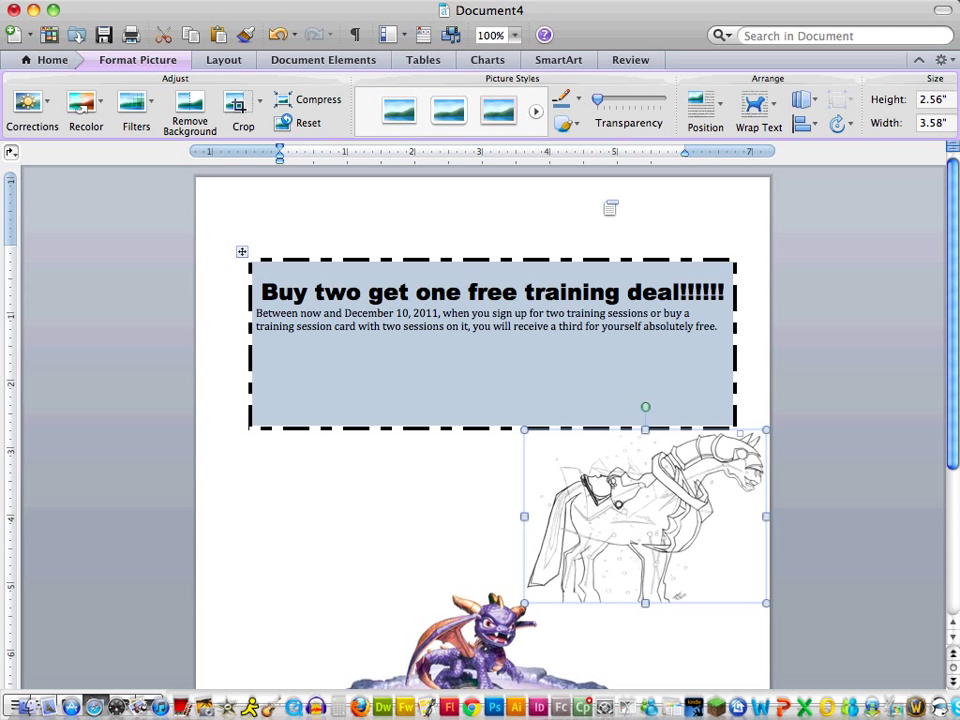
pyautogui.click(755, 112)
pyautogui.click(779, 254)
# - Shrink the horse to 1.22 by 1.7 inches and place it in the blue box's lower-right corner
pyautogui.moveTo(625, 510); pyautogui.dragTo(505, 425)
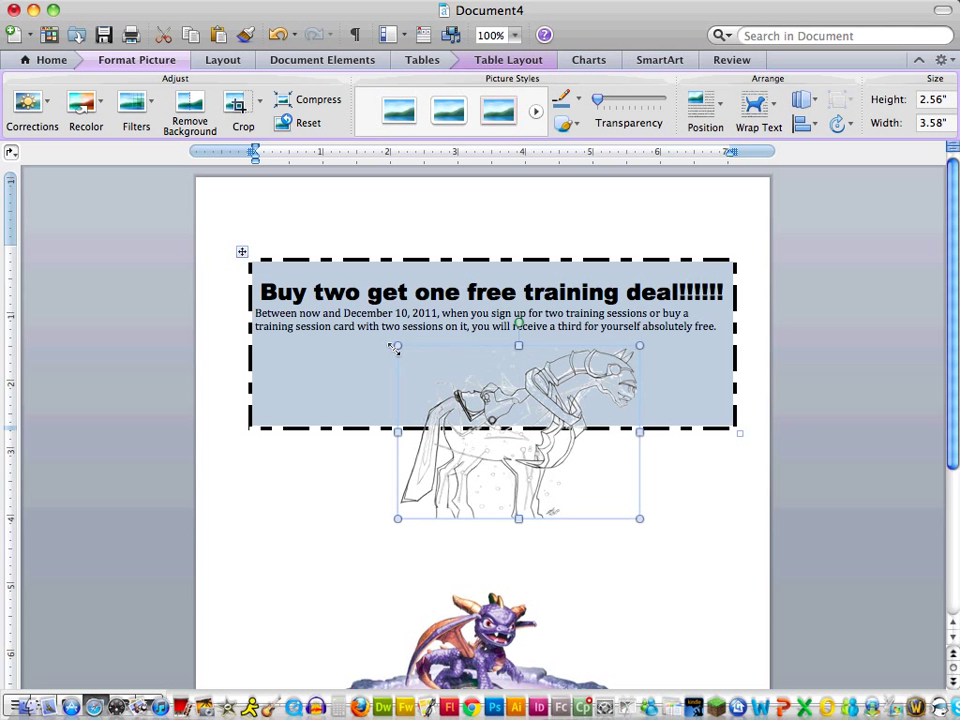
pyautogui.moveTo(510, 424); pyautogui.dragTo(563, 478)
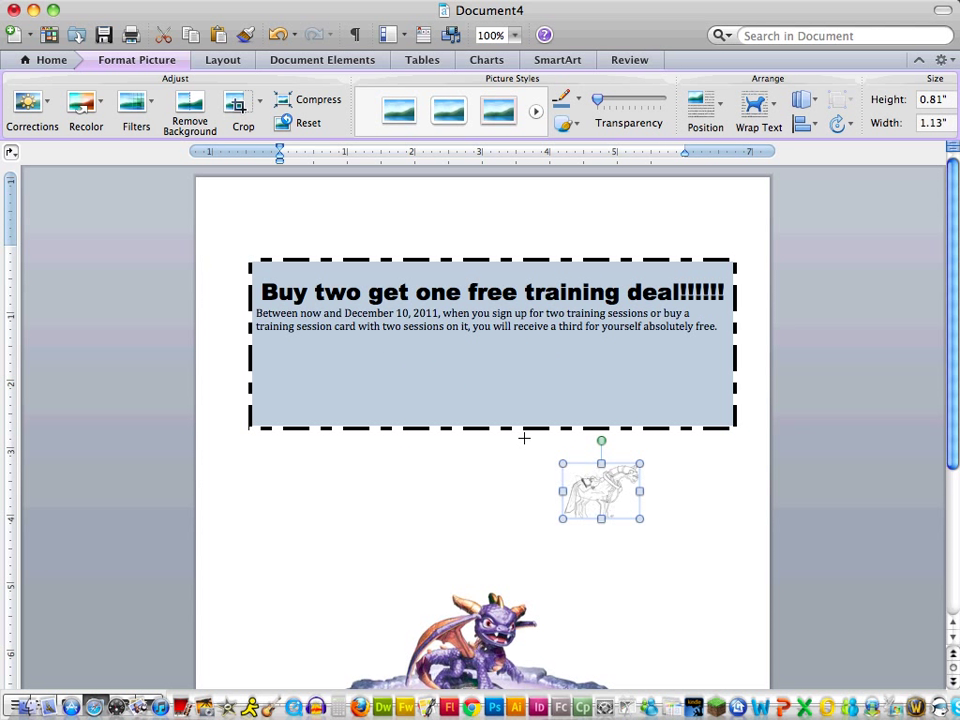
pyautogui.moveTo(524, 437); pyautogui.dragTo(524, 436)
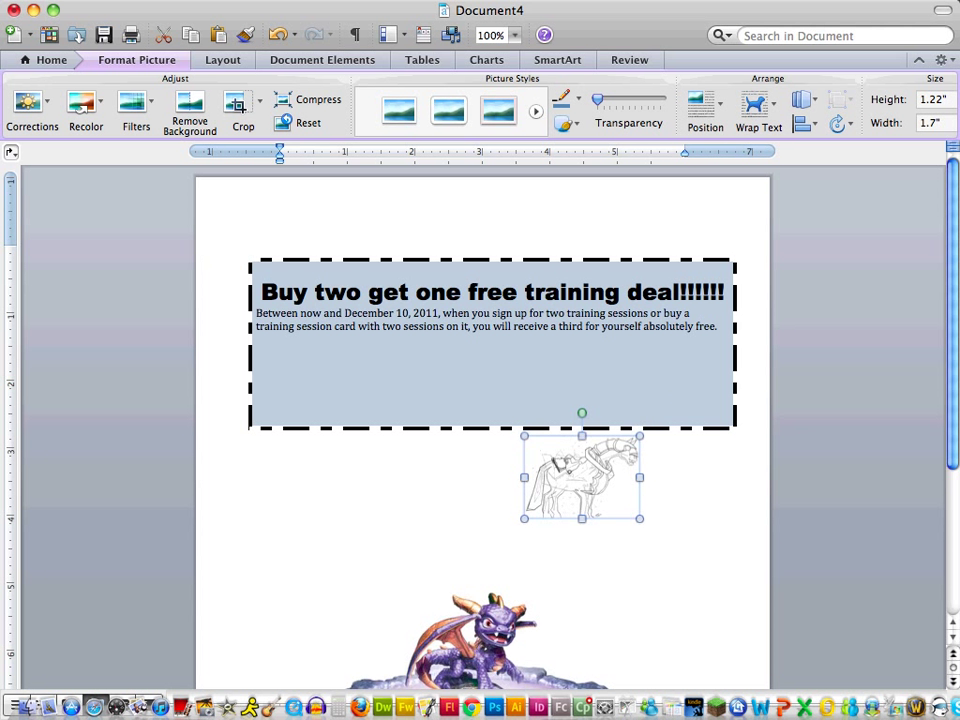
pyautogui.moveTo(587, 485); pyautogui.dragTo(671, 386)
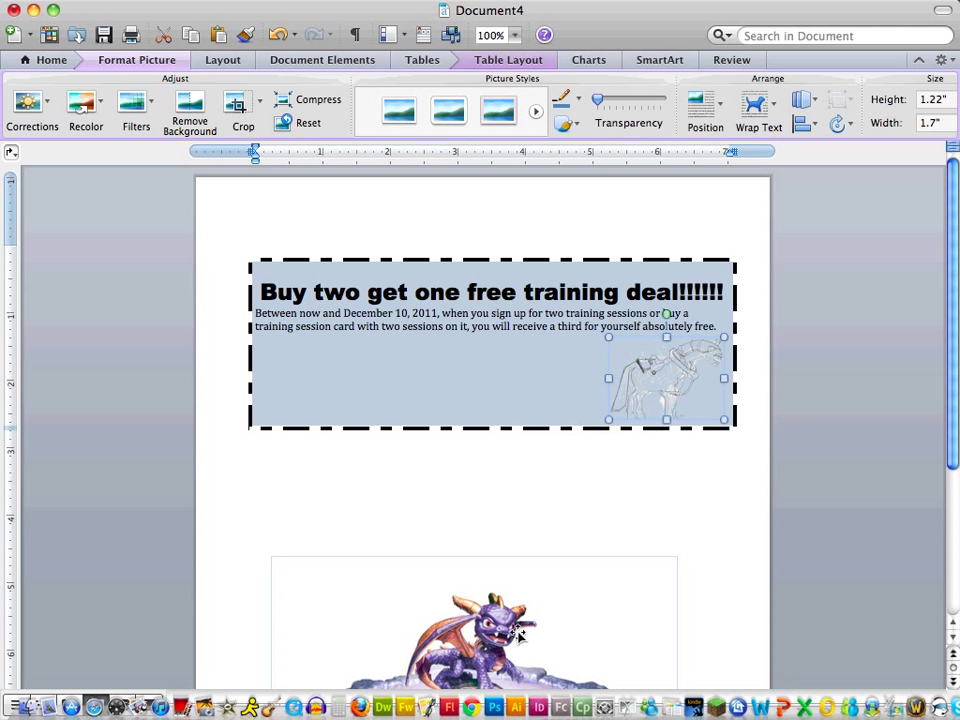
pyautogui.moveTo(951, 414); pyautogui.dragTo(934, 497)
pyautogui.click(479, 588)
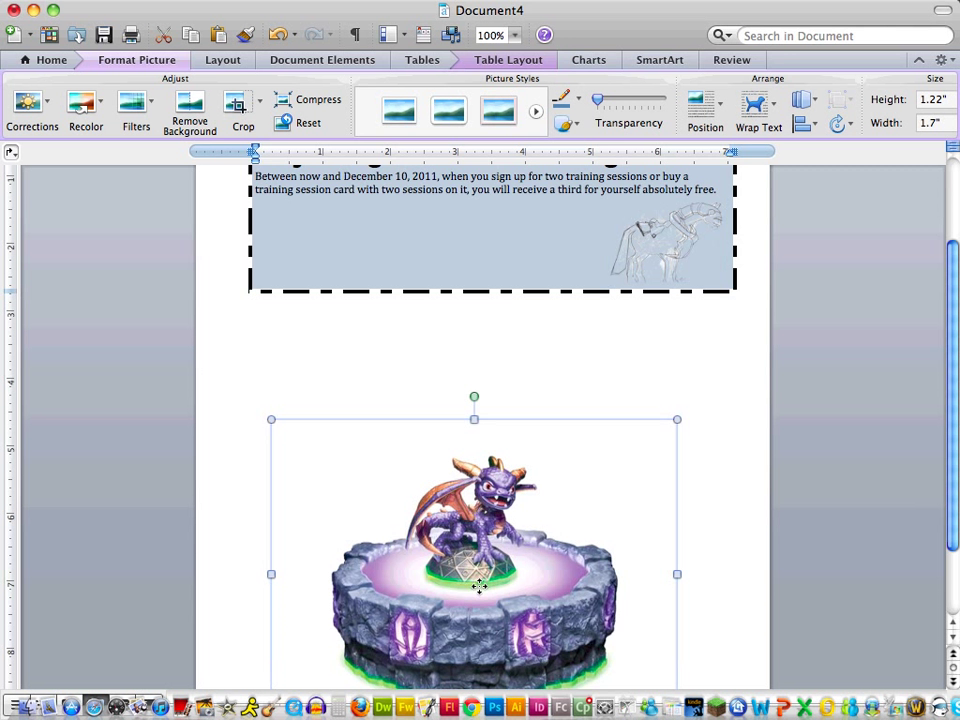
# - Make the Skylanders picture's background transparent, shrink it, and float it into the enlarged box's lower left
pyautogui.click(101, 104)
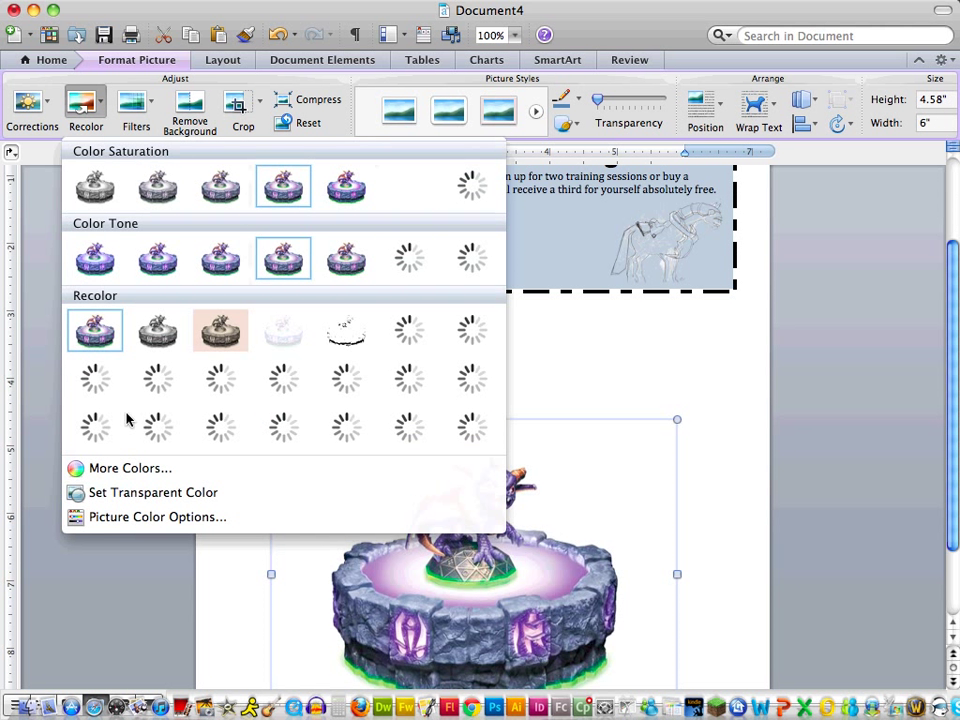
pyautogui.click(124, 499)
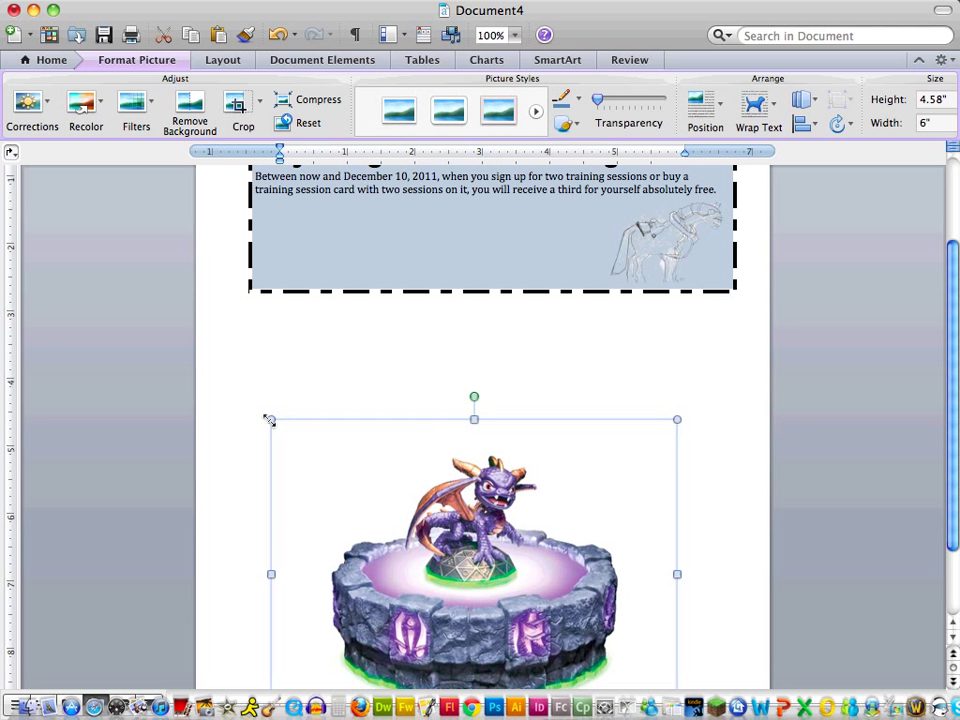
pyautogui.moveTo(270, 419); pyautogui.dragTo(559, 604)
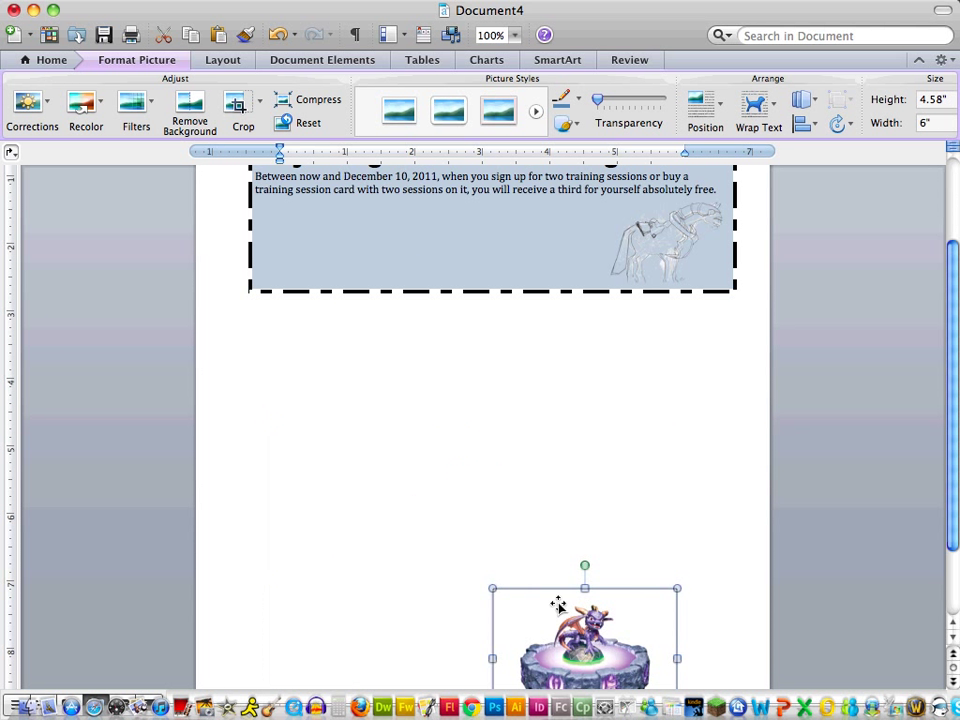
pyautogui.moveTo(593, 648); pyautogui.dragTo(441, 372)
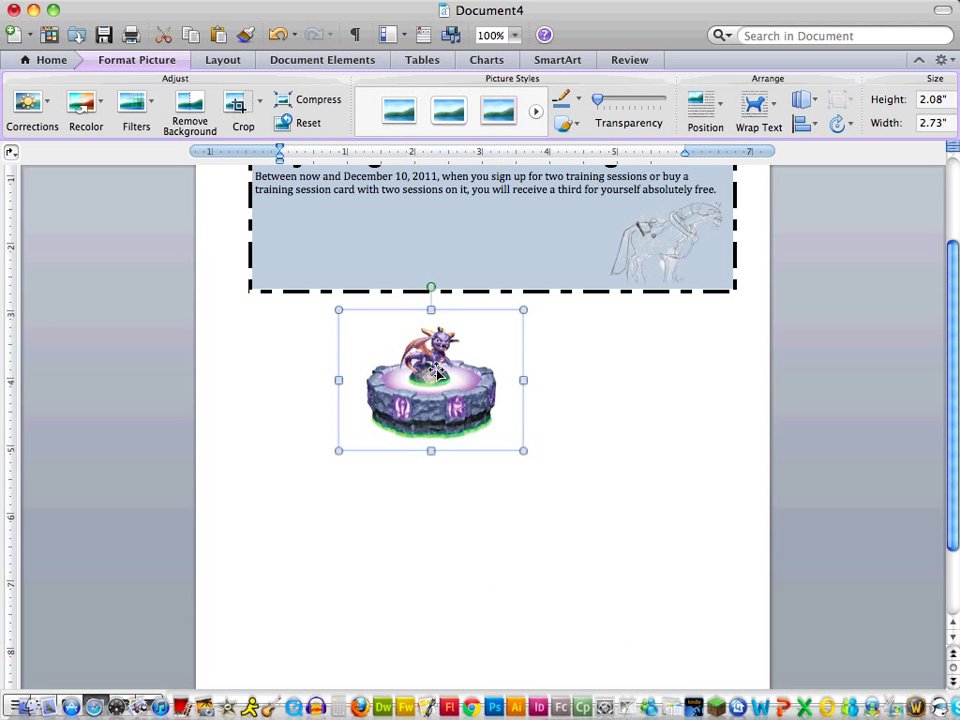
pyautogui.click(759, 105)
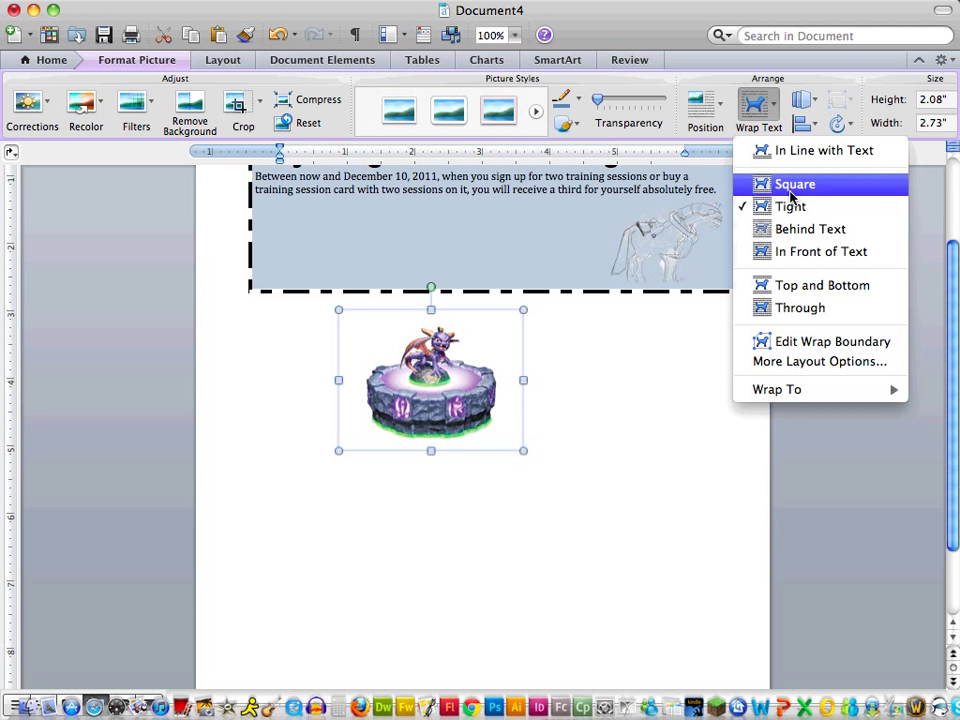
pyautogui.click(791, 253)
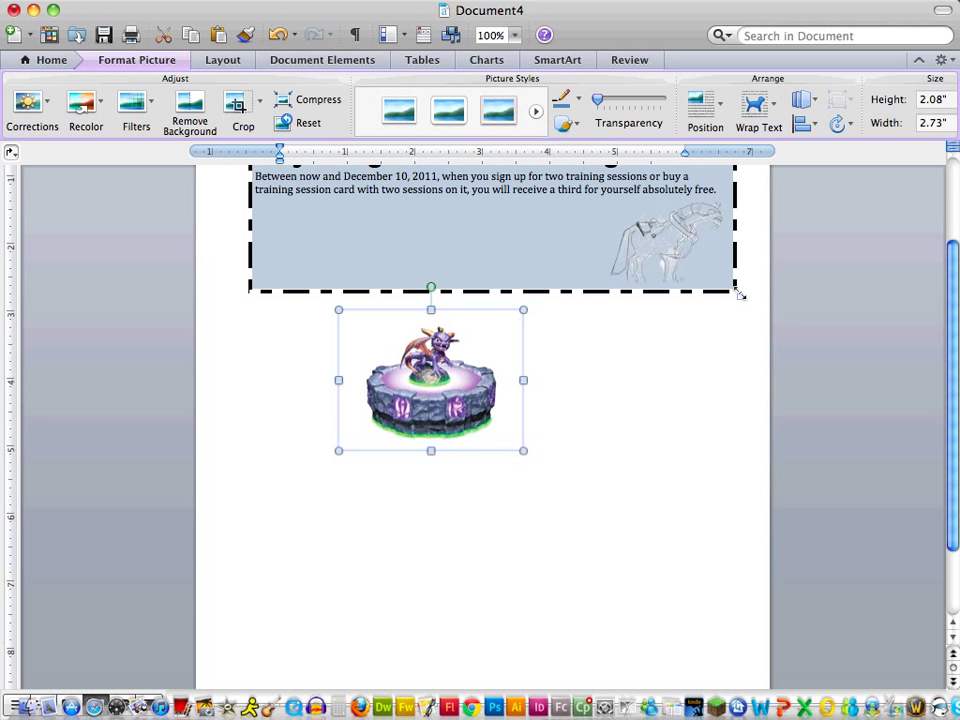
pyautogui.moveTo(740, 294); pyautogui.dragTo(737, 354)
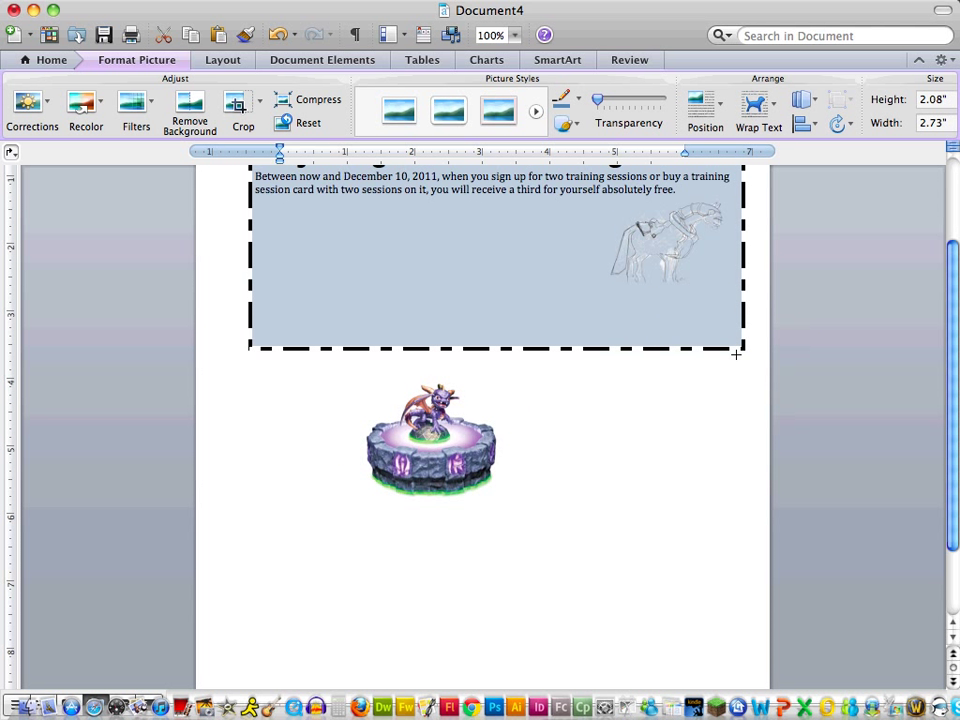
pyautogui.click(443, 507)
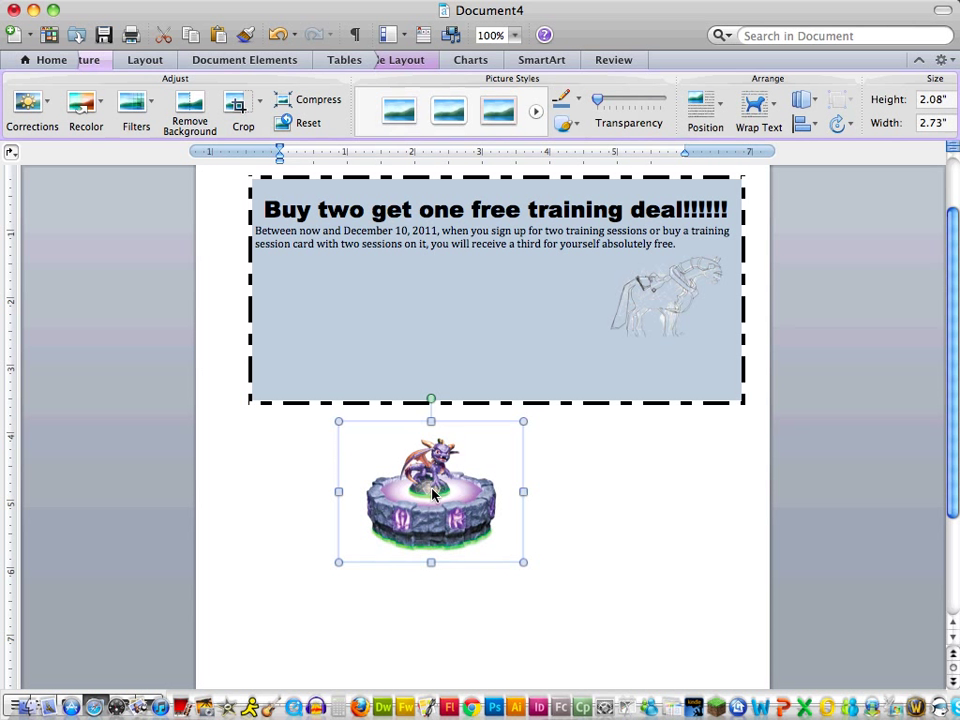
pyautogui.moveTo(443, 507); pyautogui.dragTo(355, 338)
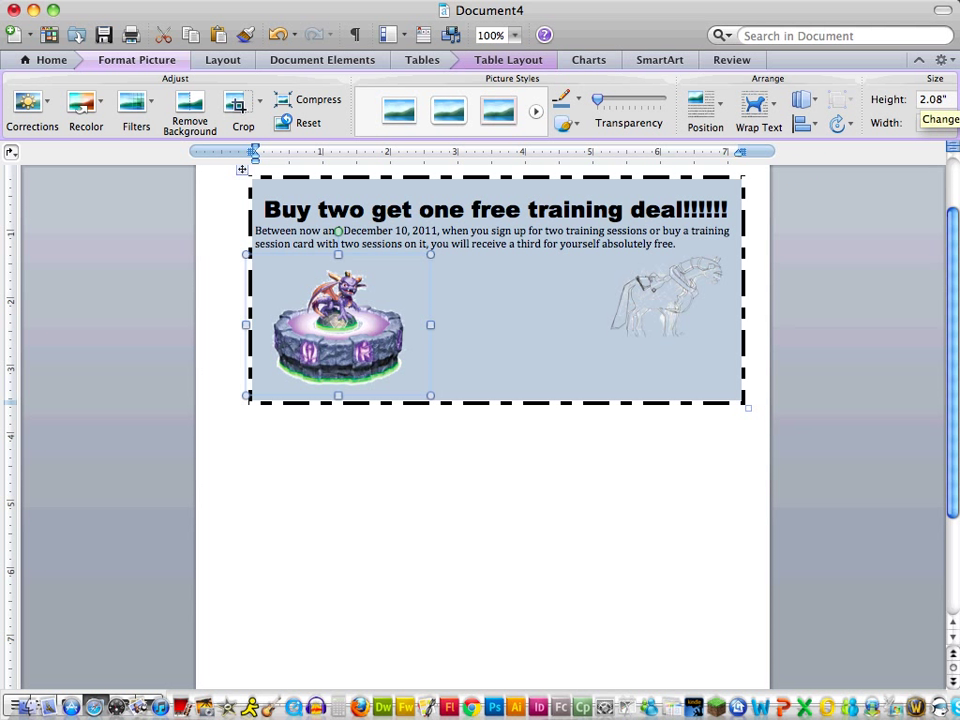
# - Resize the horse sketch to about 1.63 by 1.61 inches and keep it inside the box's right side
pyautogui.click(677, 272)
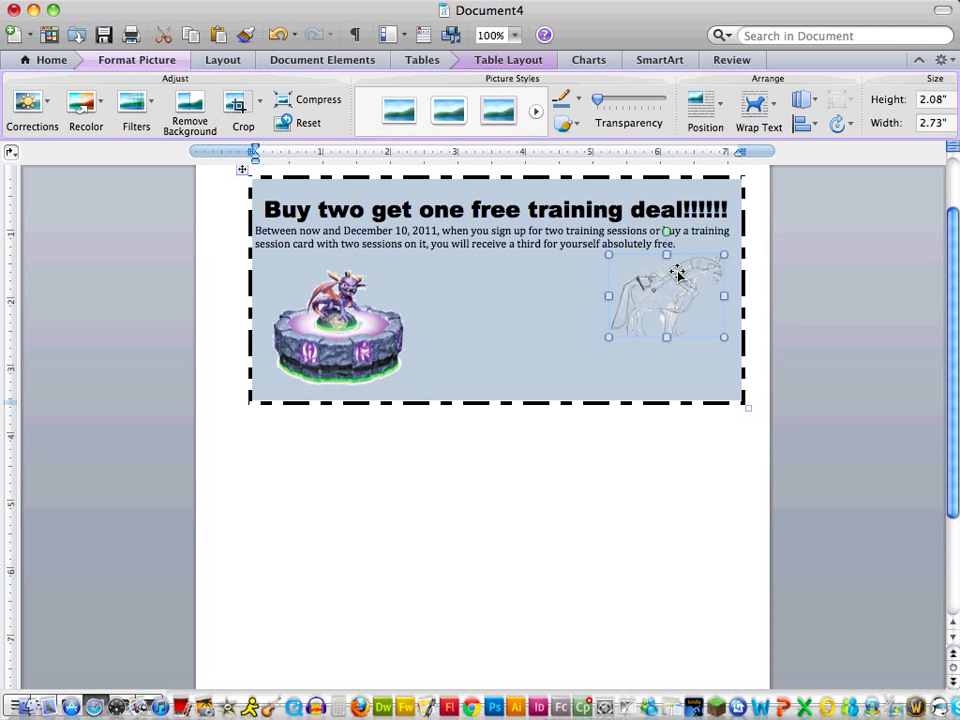
pyautogui.click(936, 100)
pyautogui.write('2')
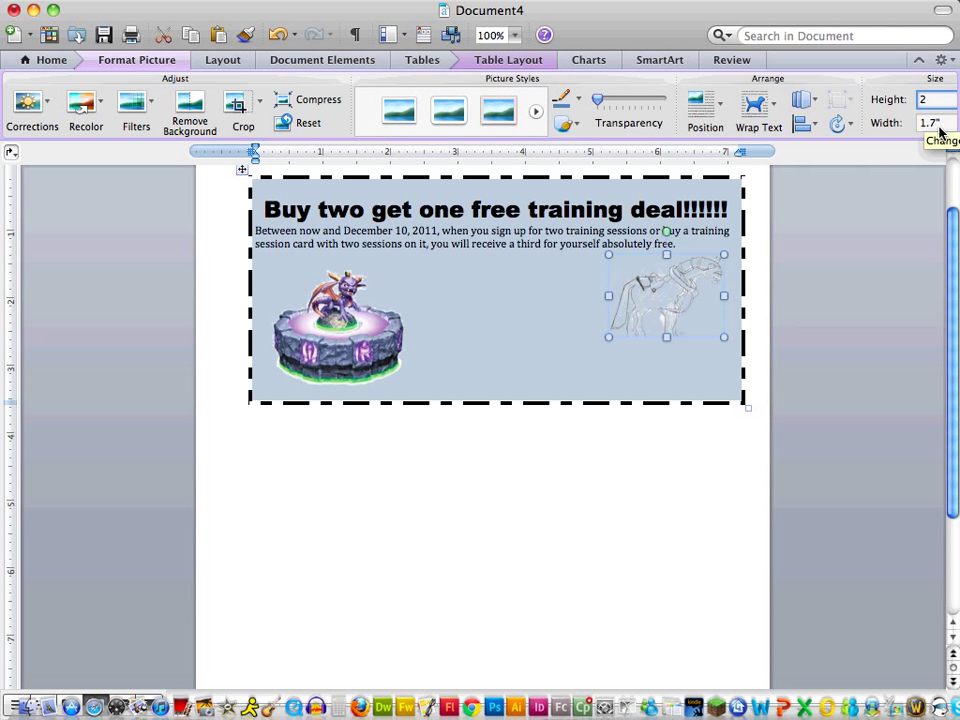
pyautogui.press('Return')
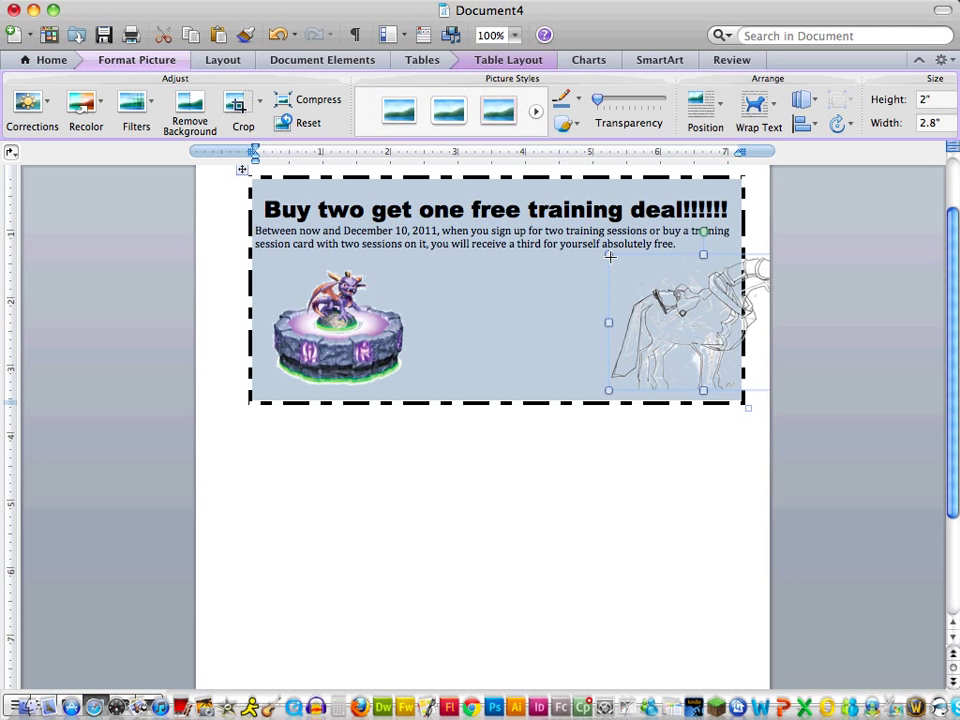
pyautogui.moveTo(610, 256); pyautogui.dragTo(644, 279)
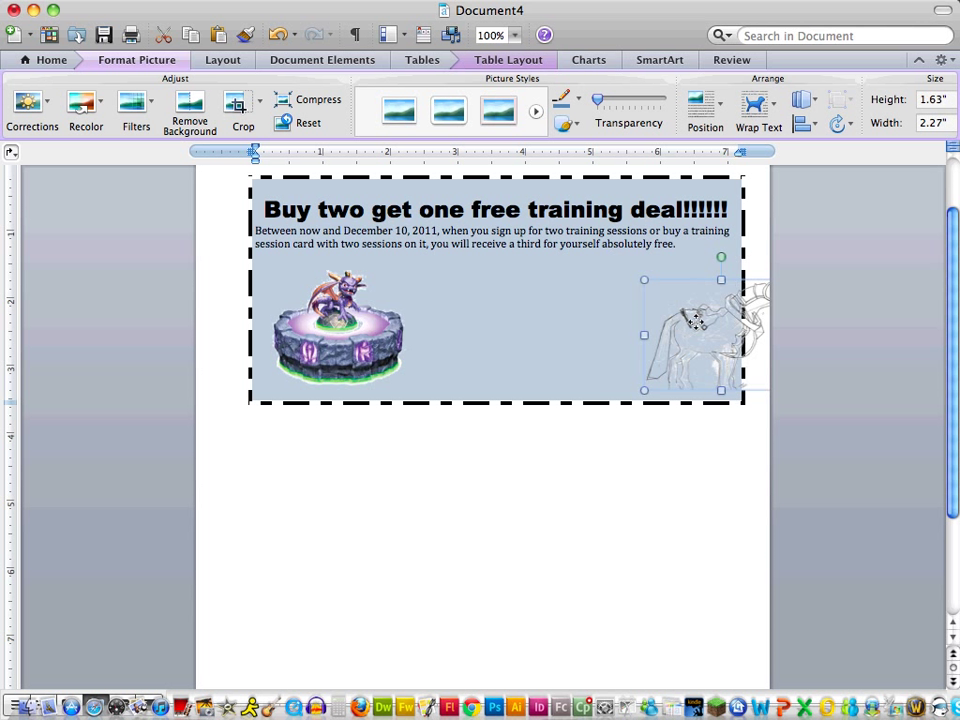
pyautogui.moveTo(639, 324)
pyautogui.mouseDown()
pyautogui.moveTo(562, 317)
pyautogui.moveTo(628, 319)
pyautogui.moveTo(628, 310)
pyautogui.mouseUp()
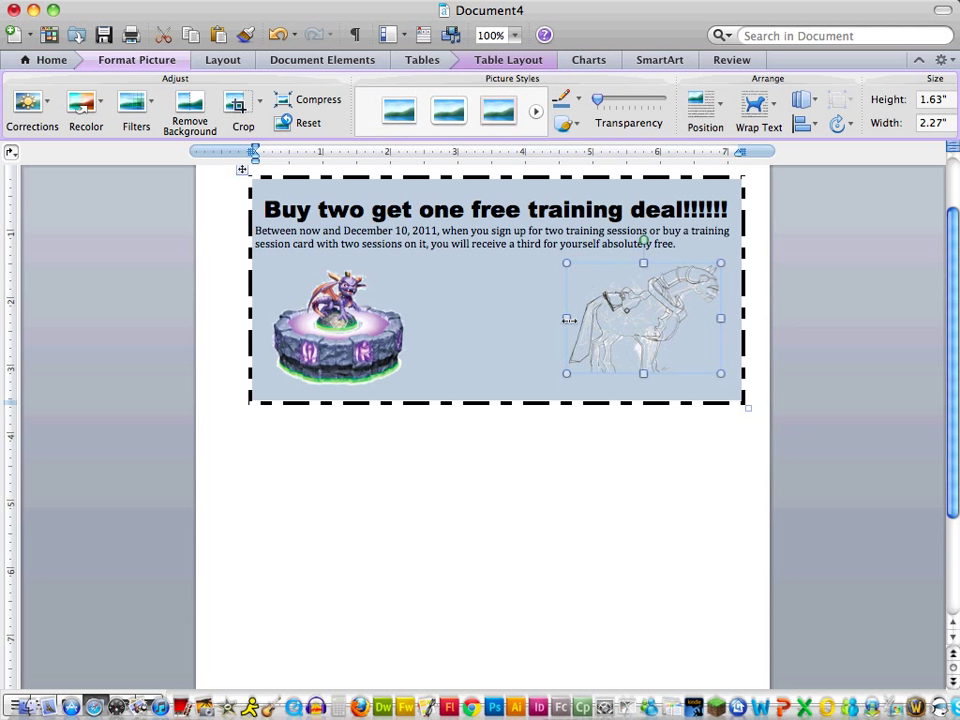
pyautogui.moveTo(853, 343); pyautogui.dragTo(829, 339)
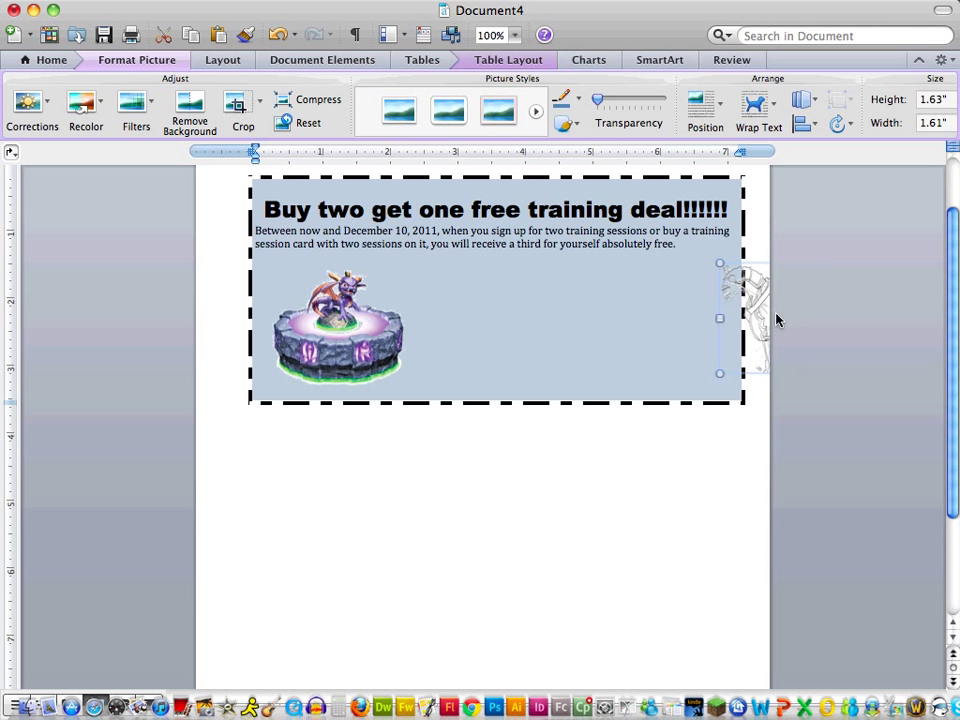
pyautogui.moveTo(710, 319); pyautogui.dragTo(684, 318)
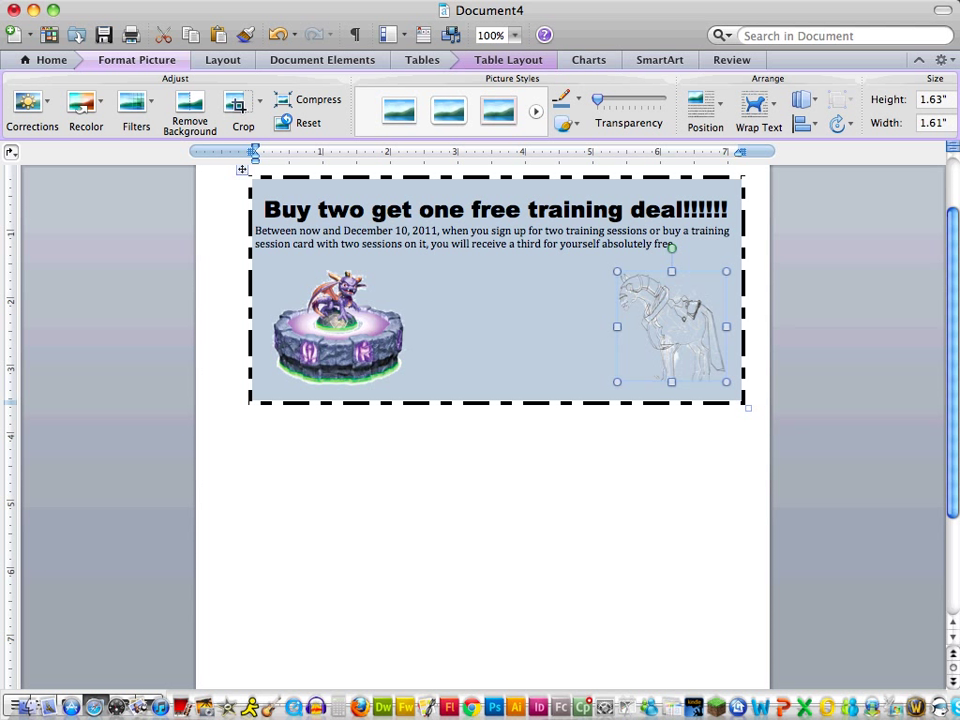
pyautogui.press('super+Tab')
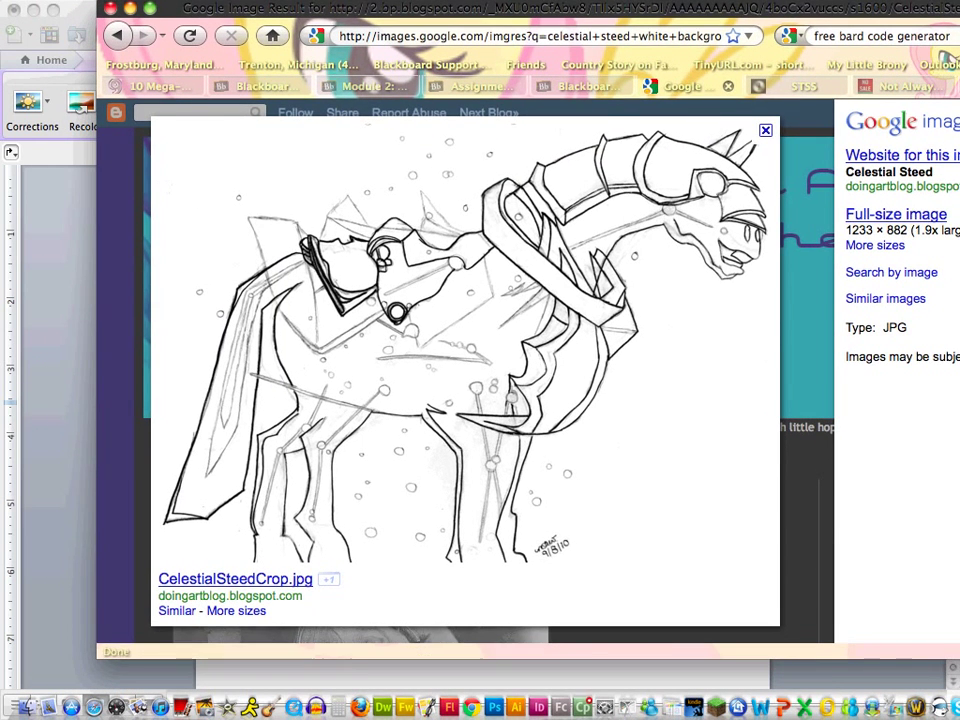
pyautogui.hotkey('ctrl', 'Tab')
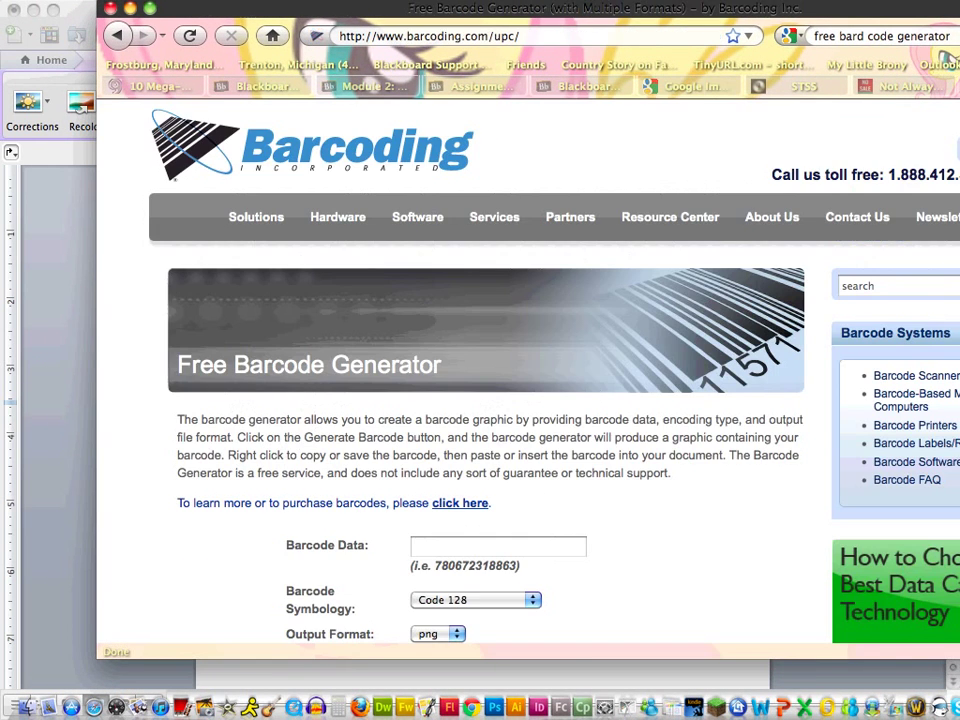
pyautogui.click(450, 548)
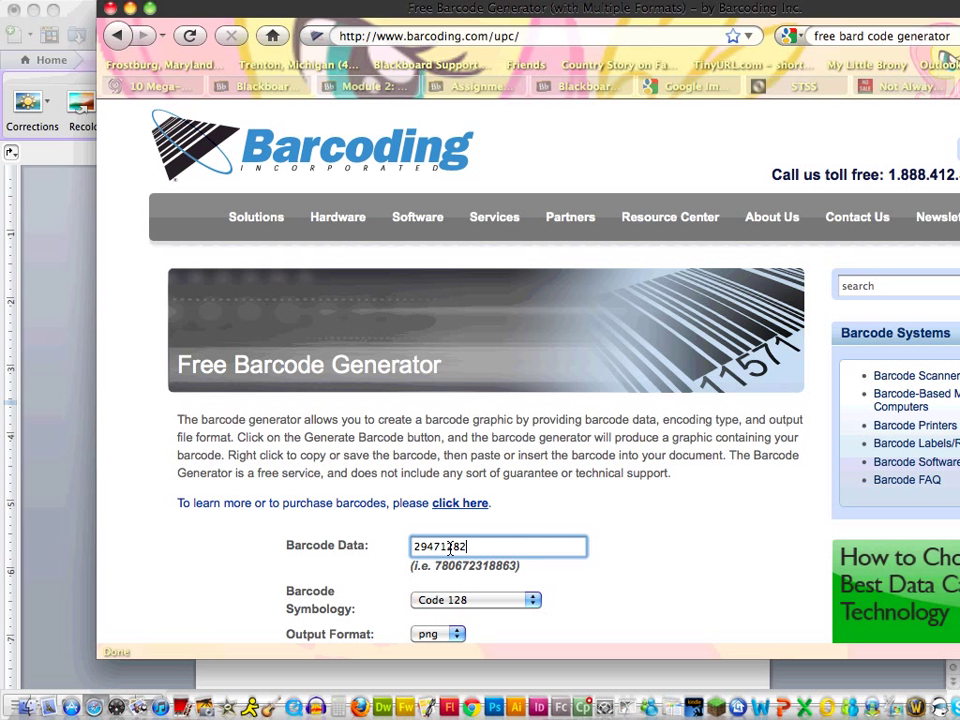
pyautogui.click(458, 600)
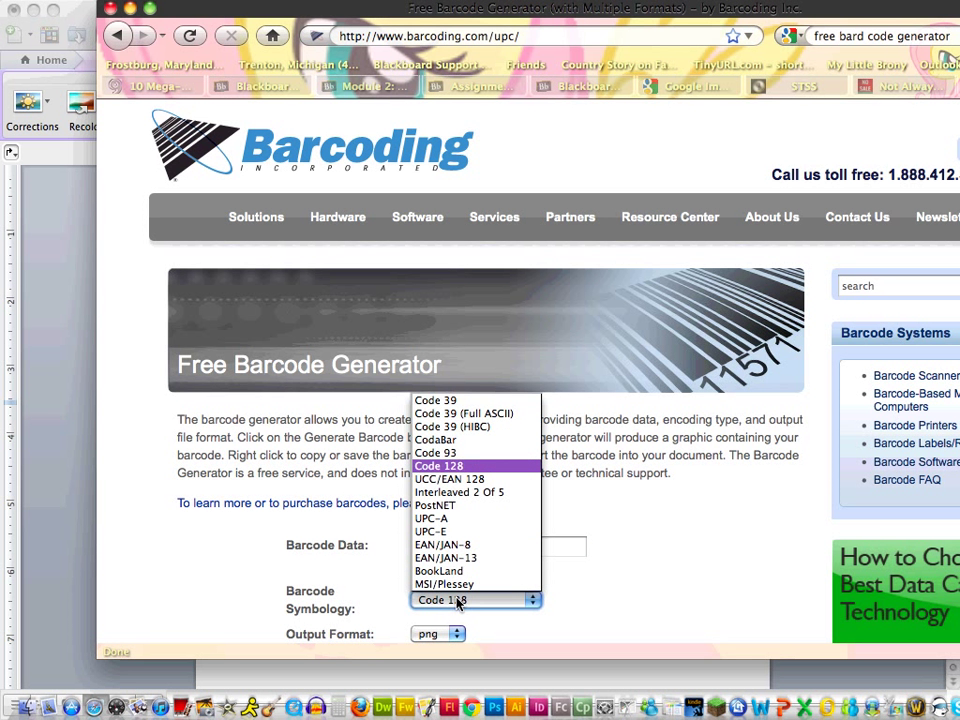
pyautogui.click(493, 518)
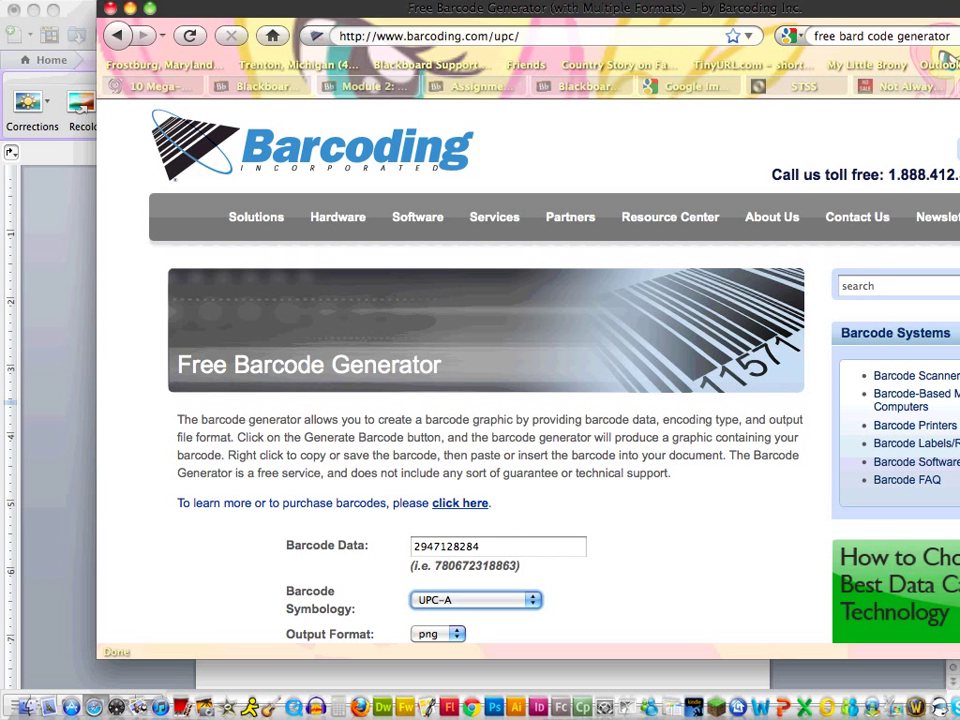
pyautogui.scroll(-5, 442, 525)
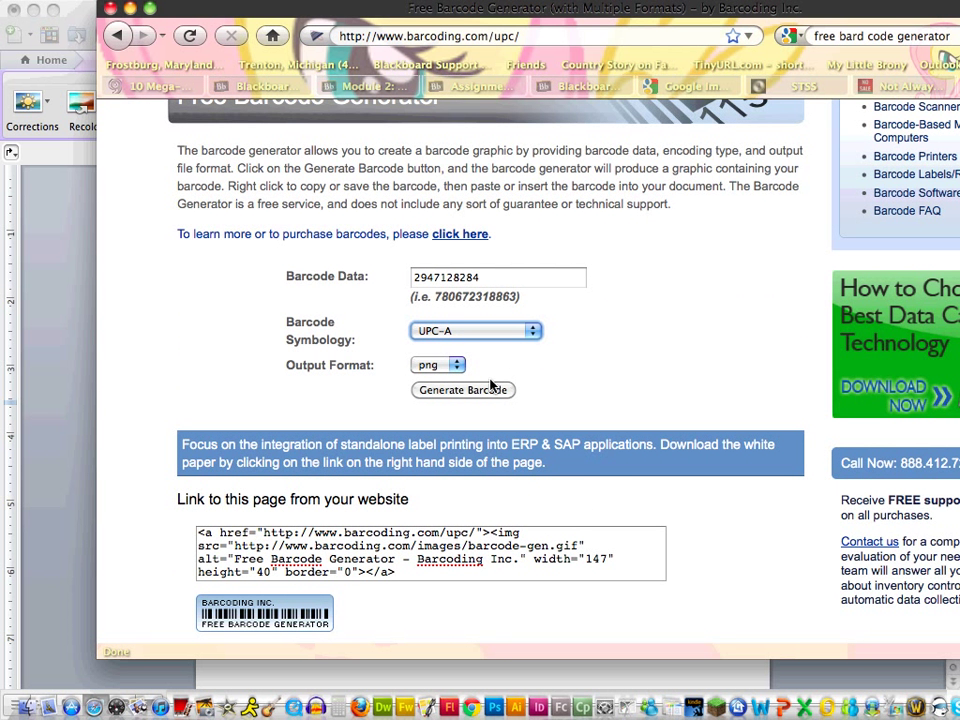
pyautogui.click(481, 390)
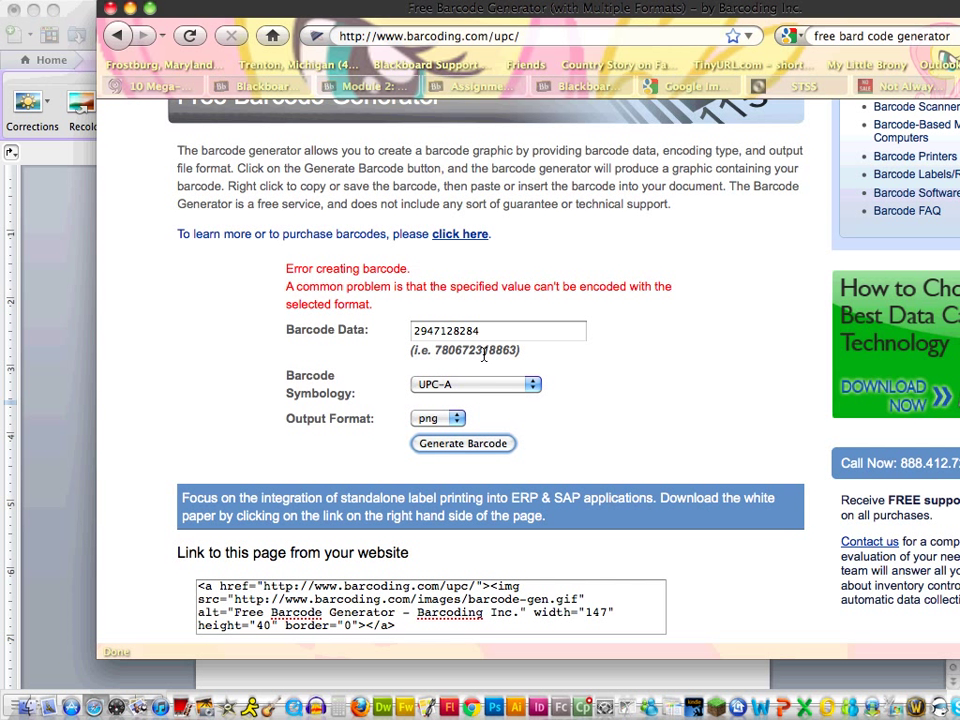
# - Regenerate the barcode in Code 128 format and bring up the barcode image's options
pyautogui.click(484, 386)
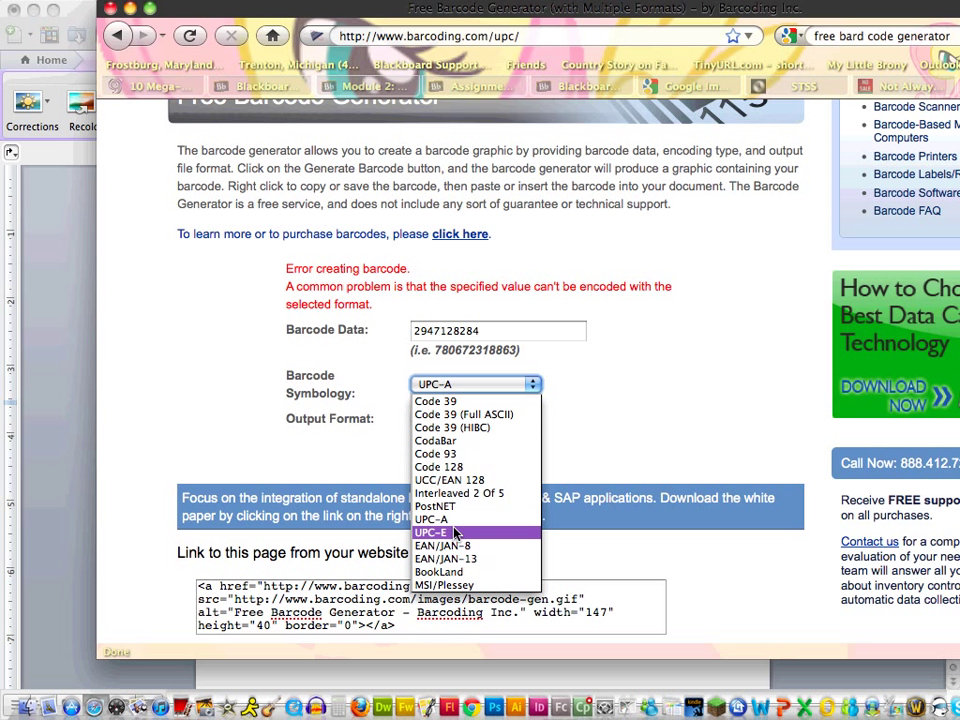
pyautogui.click(481, 456)
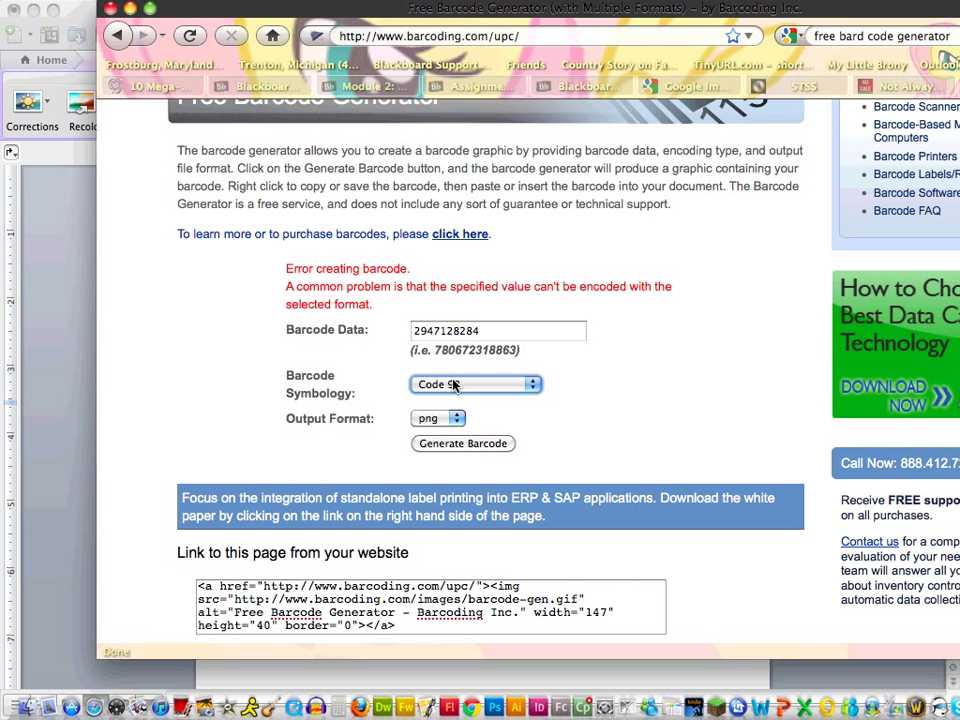
pyautogui.click(459, 383)
pyautogui.click(450, 466)
pyautogui.click(448, 442)
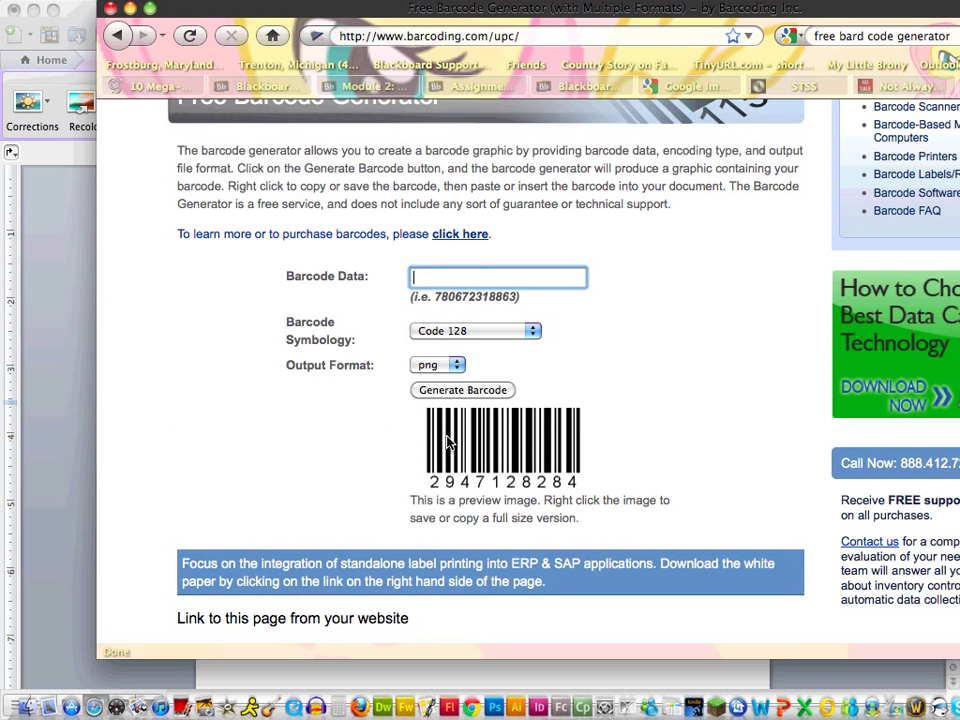
pyautogui.rightClick(526, 438)
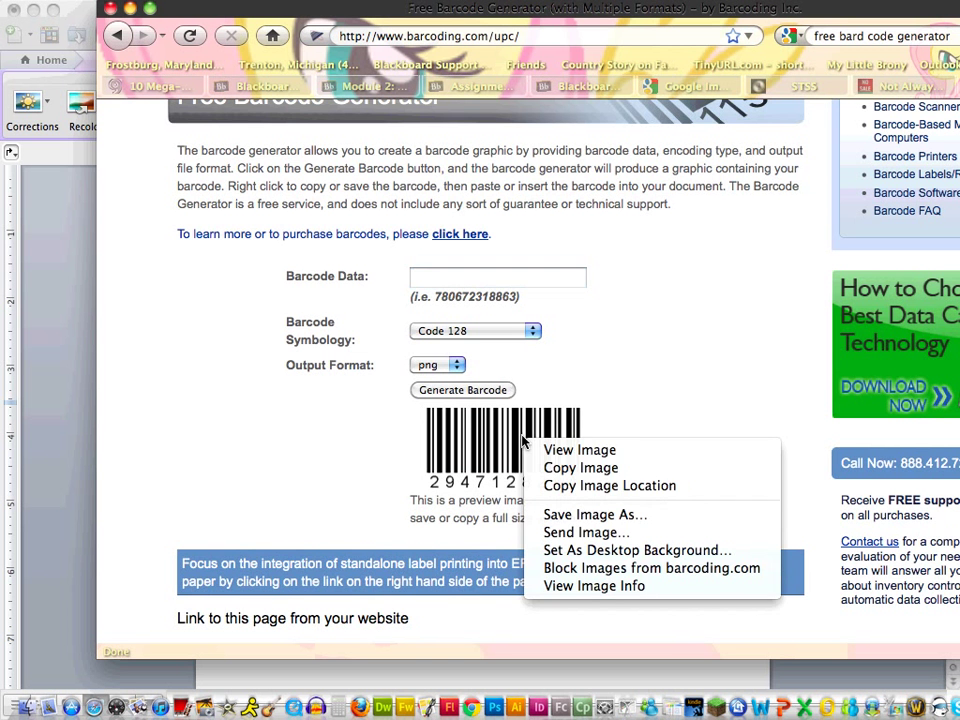
# - Paste the barcode into Word, shrink it to about 2.34 inches wide, and float it in the coupon's centre
pyautogui.click(568, 470)
pyautogui.click(41, 282)
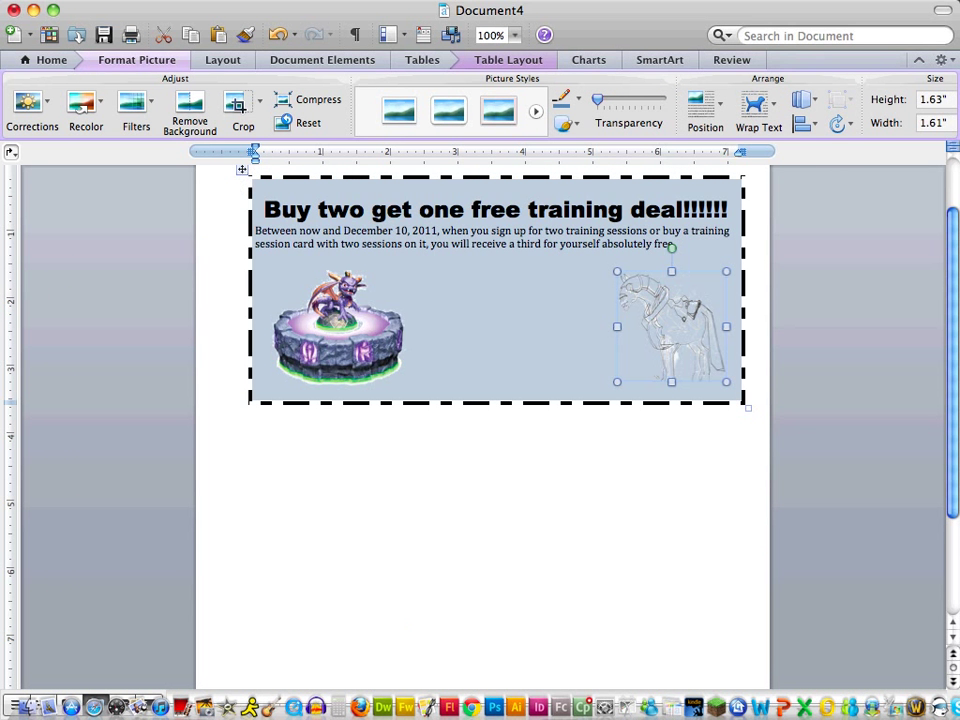
pyautogui.click(522, 477)
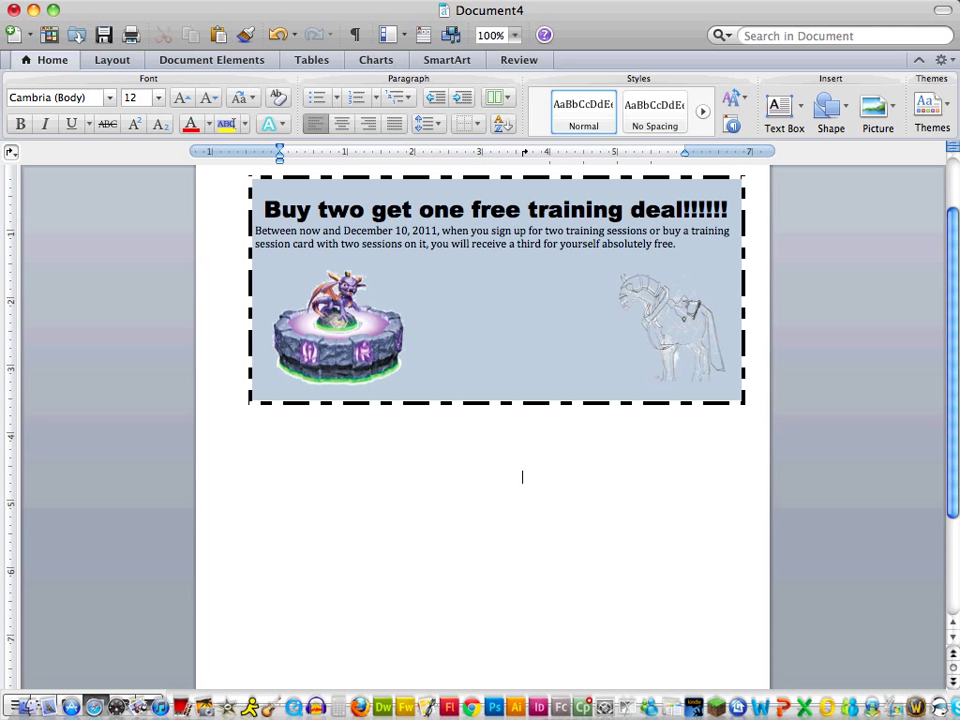
pyautogui.press('super+v')
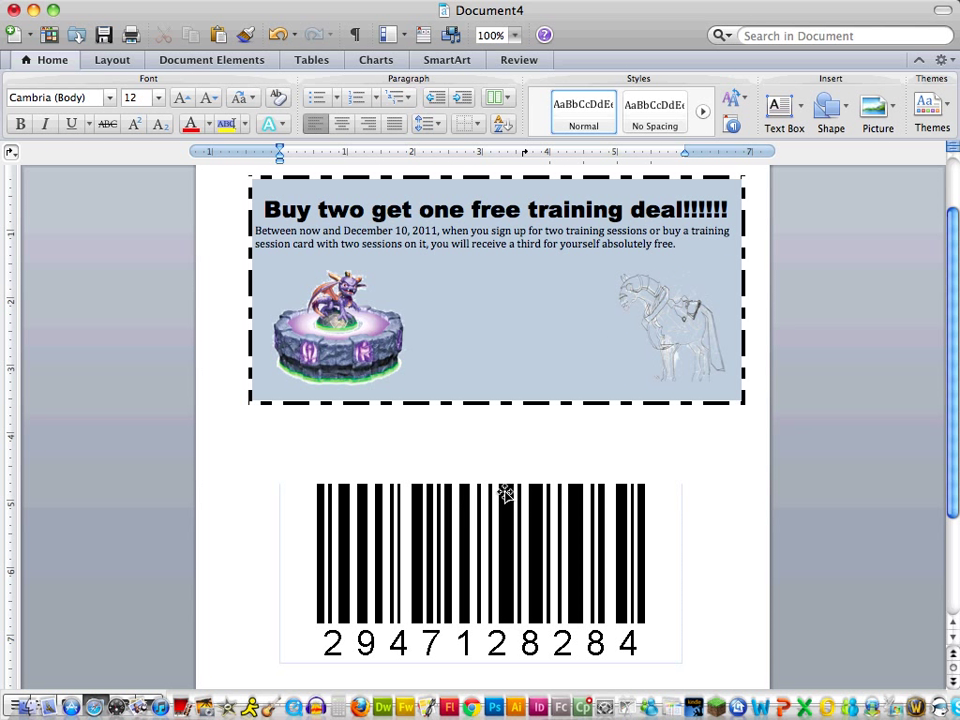
pyautogui.click(450, 523)
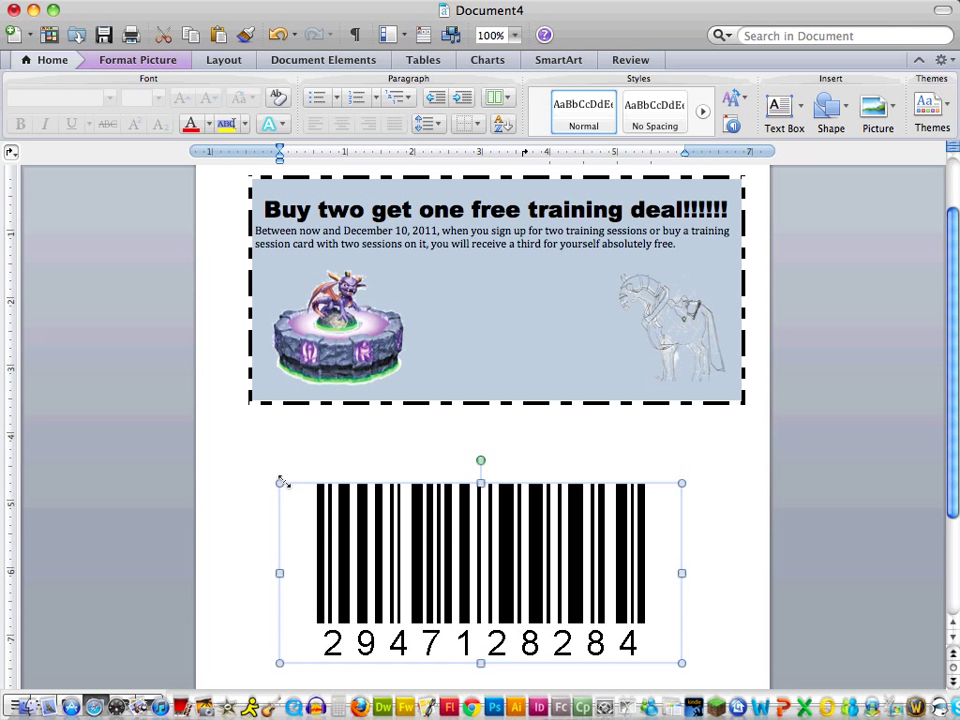
pyautogui.moveTo(283, 483); pyautogui.dragTo(526, 592)
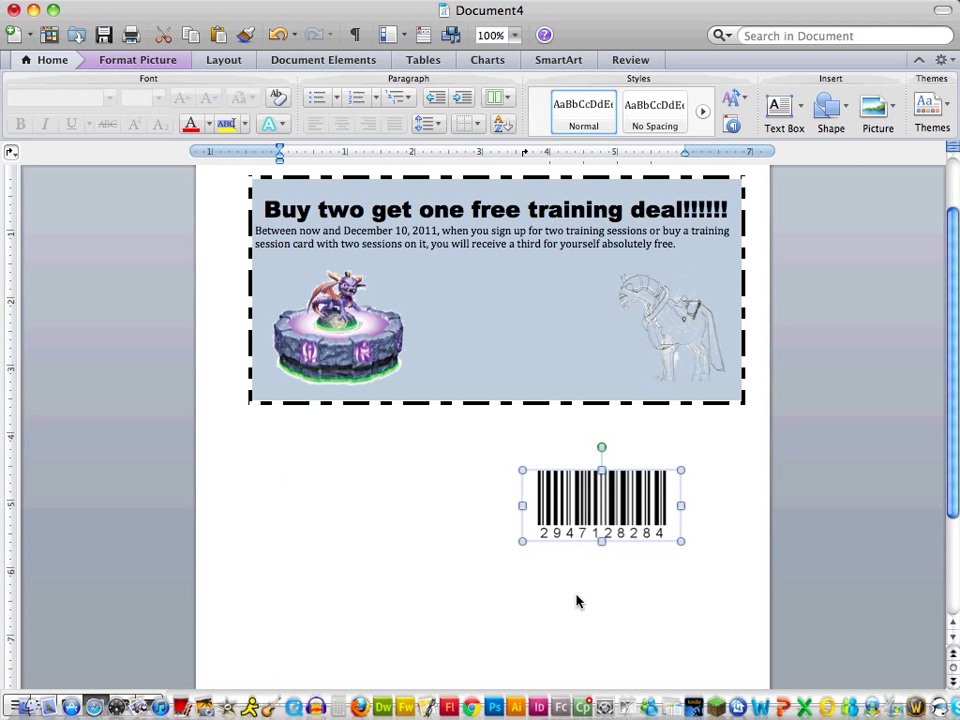
pyautogui.click(100, 59)
pyautogui.click(754, 104)
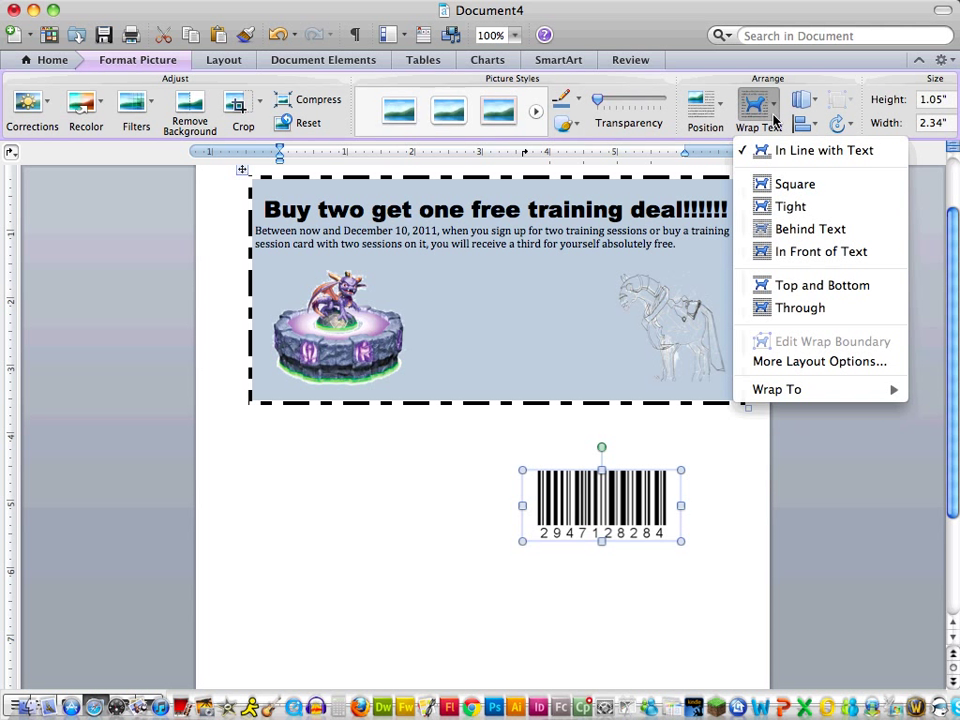
pyautogui.click(808, 254)
pyautogui.moveTo(592, 508); pyautogui.dragTo(501, 326)
# - Shrink the Skylanders dragon to 1.53 by 2 inches and raise it, the barcode, and the horse
pyautogui.click(399, 266)
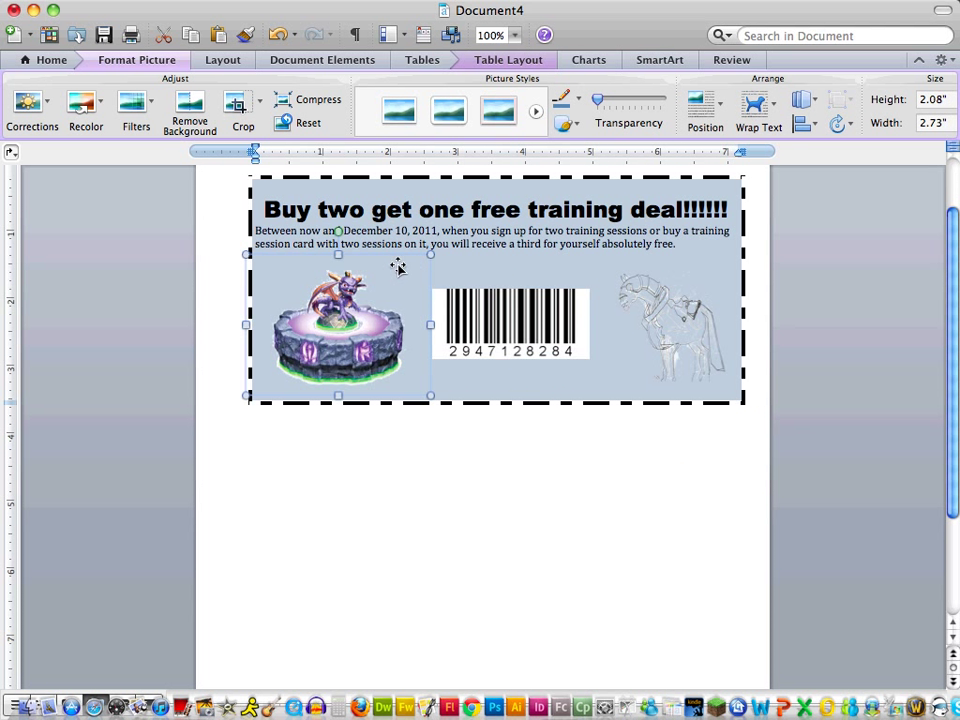
pyautogui.moveTo(409, 274); pyautogui.dragTo(380, 300)
pyautogui.moveTo(321, 354); pyautogui.dragTo(332, 321)
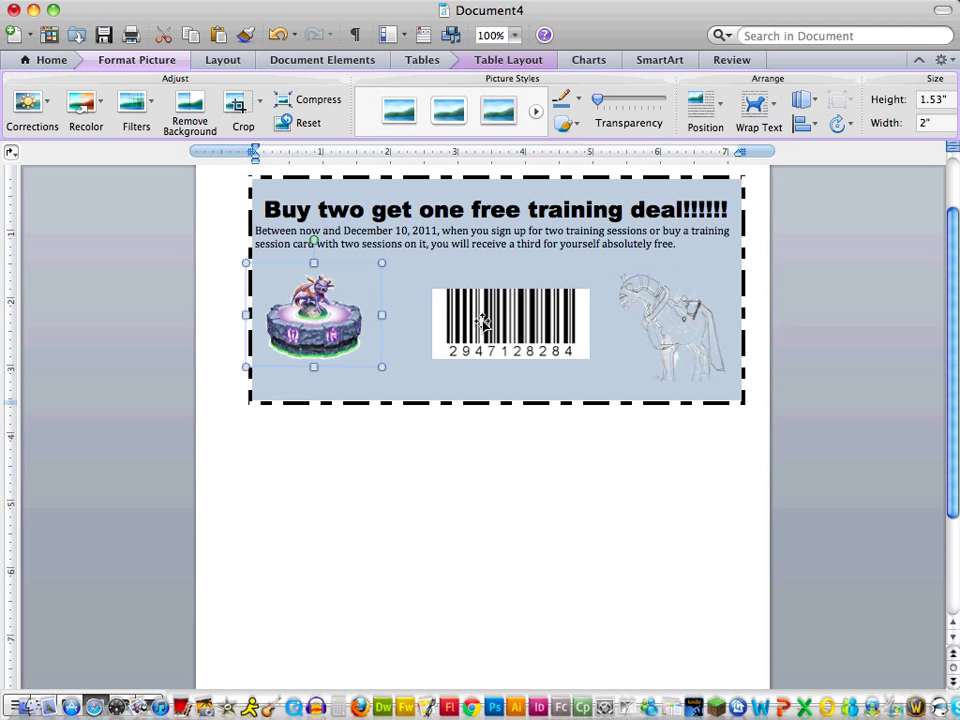
pyautogui.moveTo(499, 321); pyautogui.dragTo(500, 287)
pyautogui.click(668, 318)
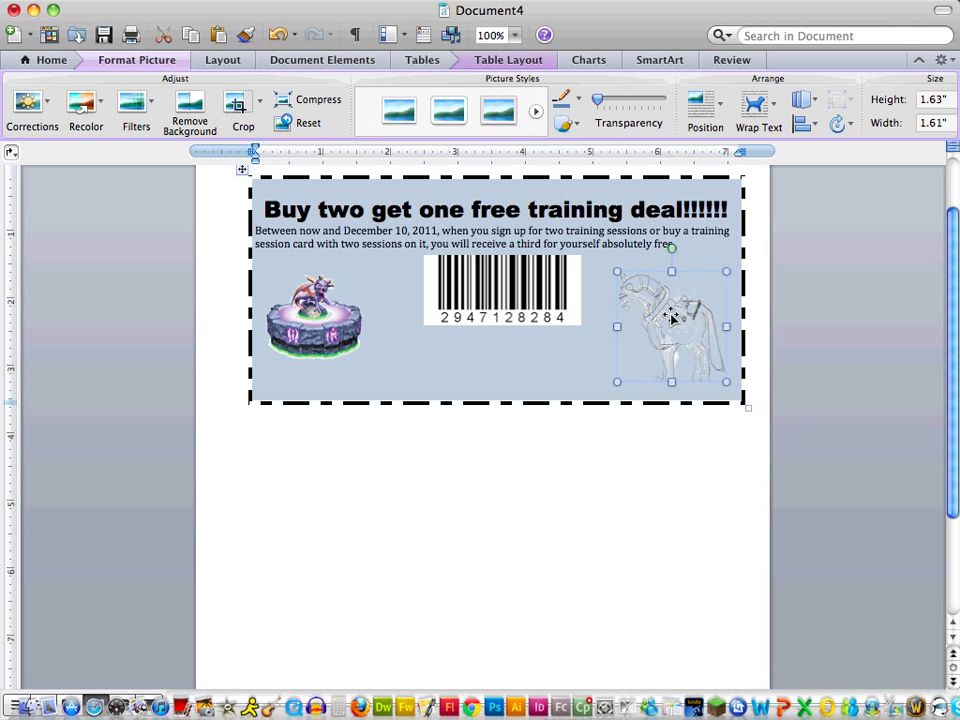
pyautogui.moveTo(668, 318)
pyautogui.mouseDown()
pyautogui.moveTo(664, 292)
pyautogui.moveTo(640, 312)
pyautogui.moveTo(662, 300)
pyautogui.mouseUp()
pyautogui.click(442, 525)
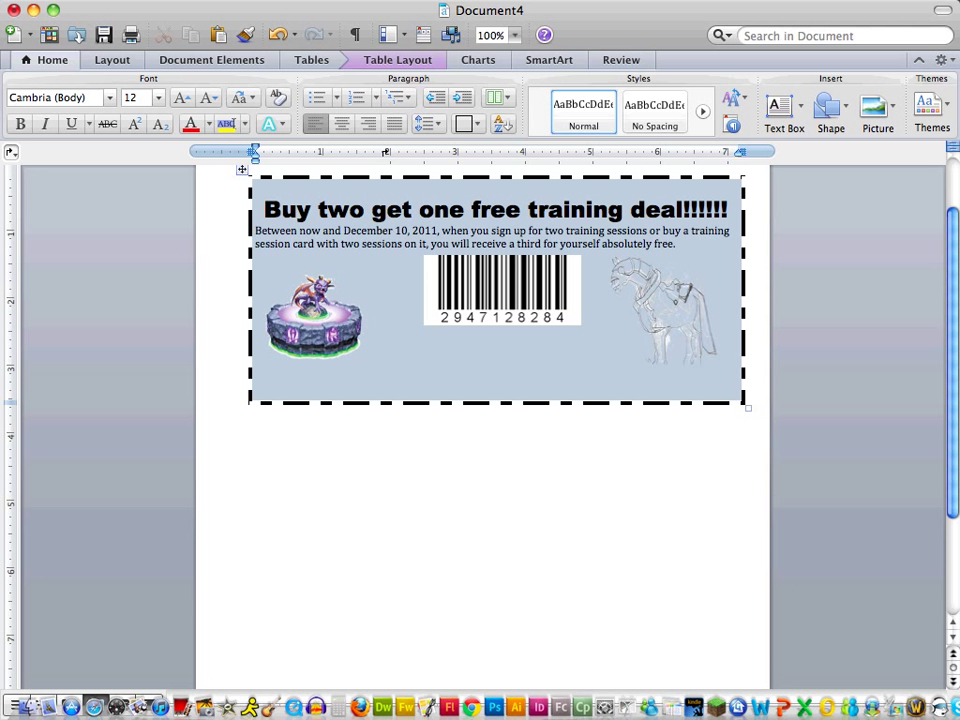
# - At 8 pt, type 'Expires December 11, 2011. Void where prohibited. Not valid with any other offers' and 'Employees of Video Game Trainers not eligible...'
pyautogui.click(158, 97)
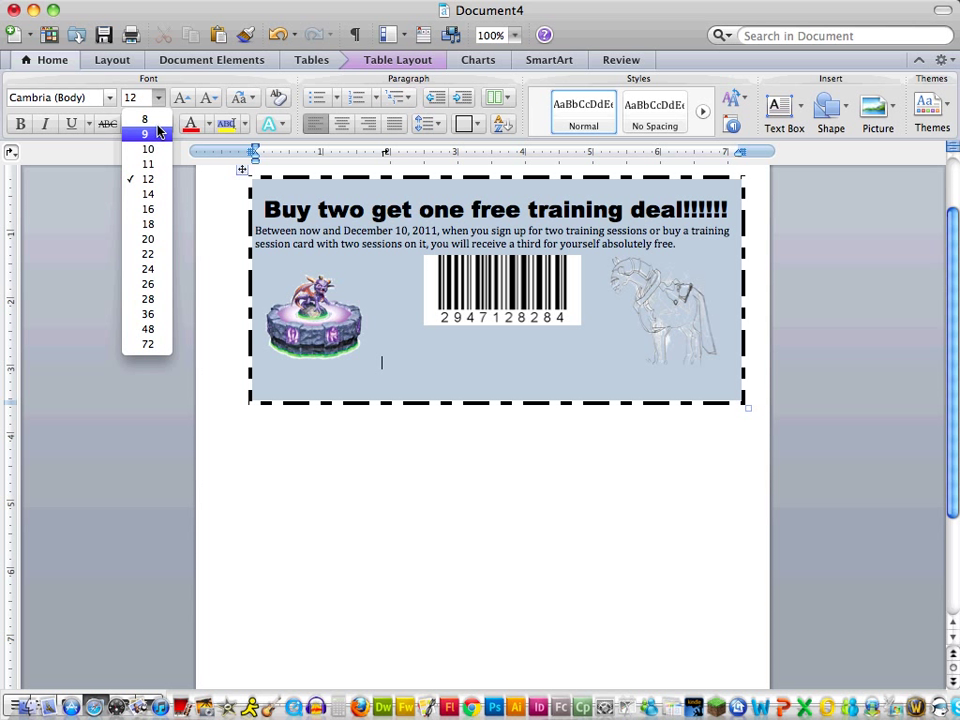
pyautogui.click(145, 119)
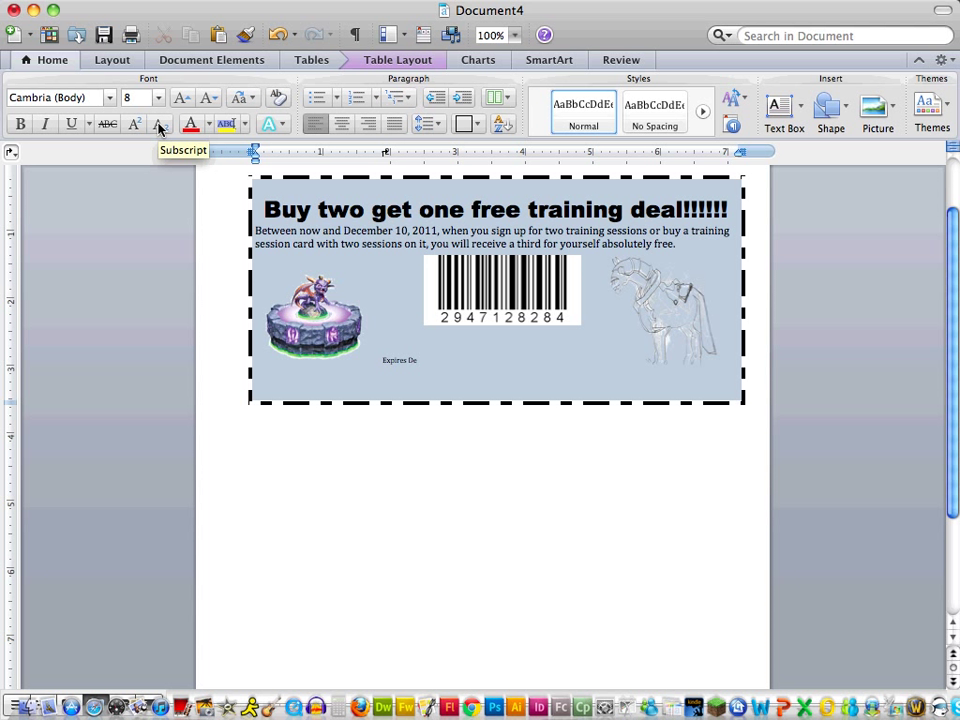
pyautogui.press('Return')
pyautogui.write('11, 2011. Void weh')
pyautogui.press('BackSpace')
pyautogui.press('BackSpace')
pyautogui.write('here prohi')
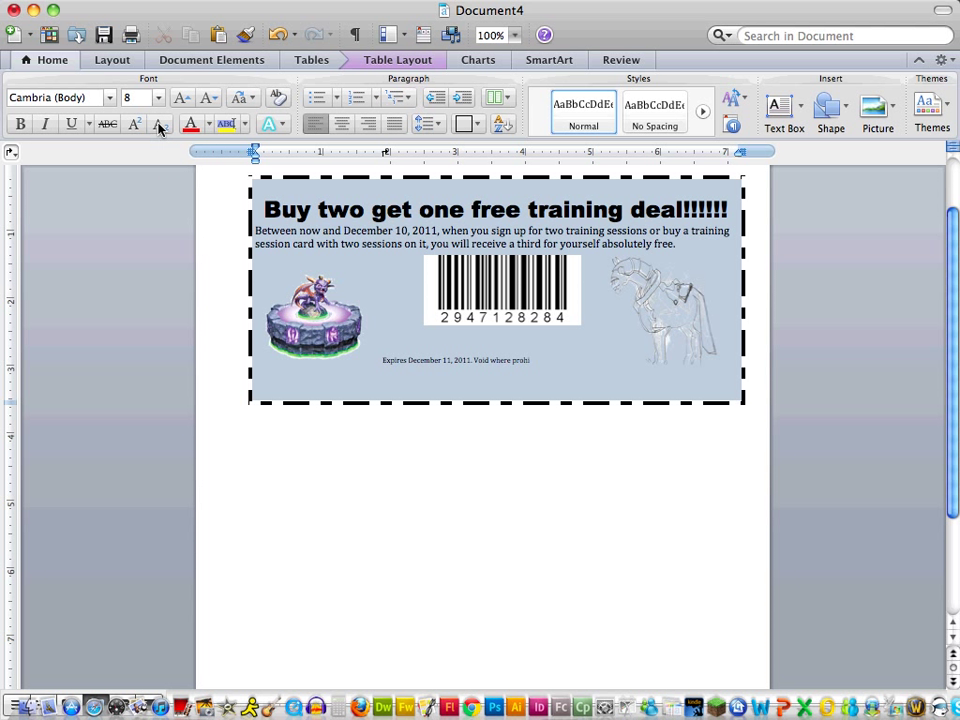
pyautogui.write('bited. Not valid with any other offers')
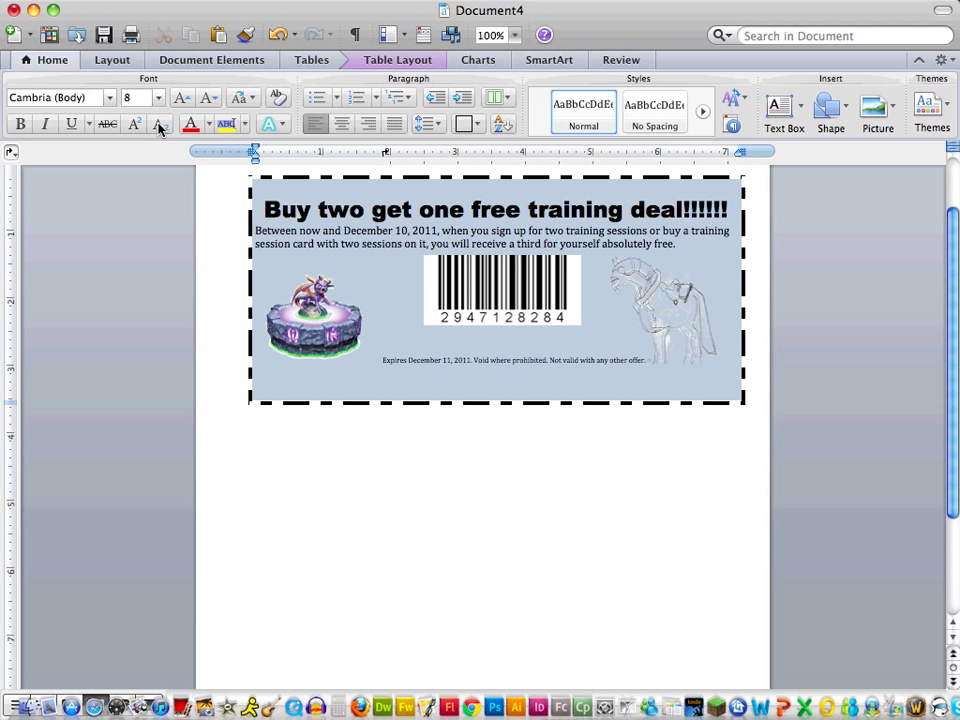
pyautogui.write('Employees of')
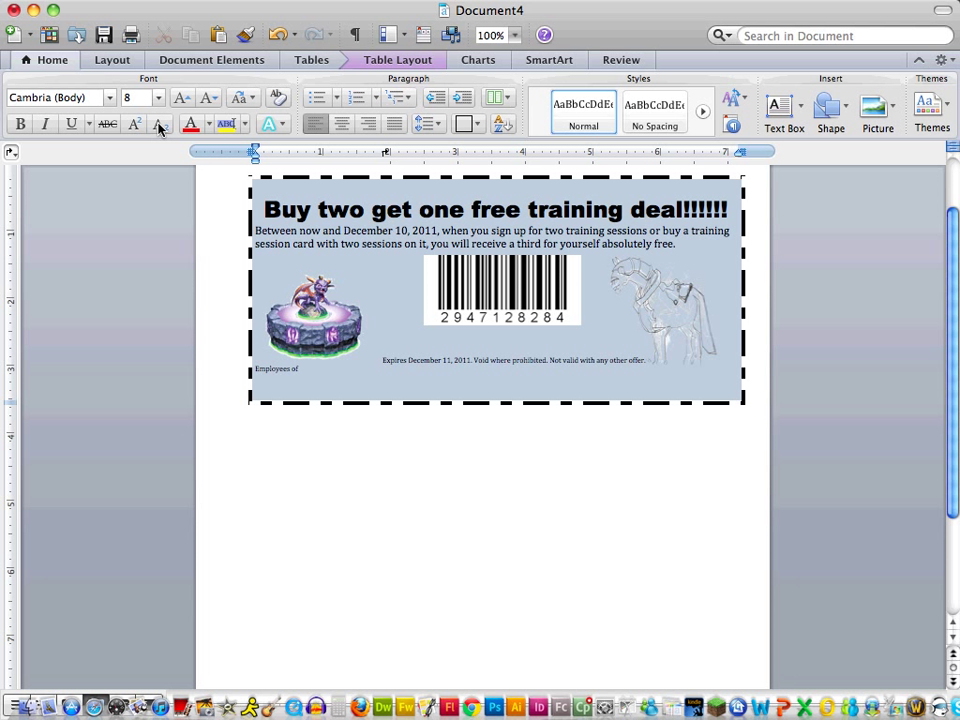
pyautogui.write(' Video Game Trainers not eligible...')
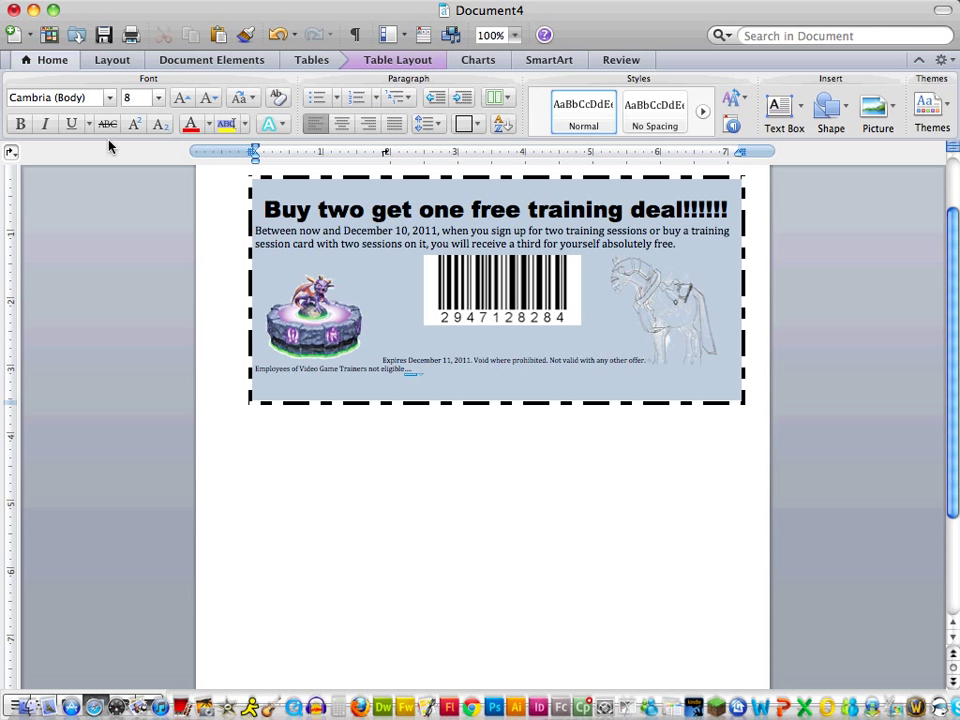